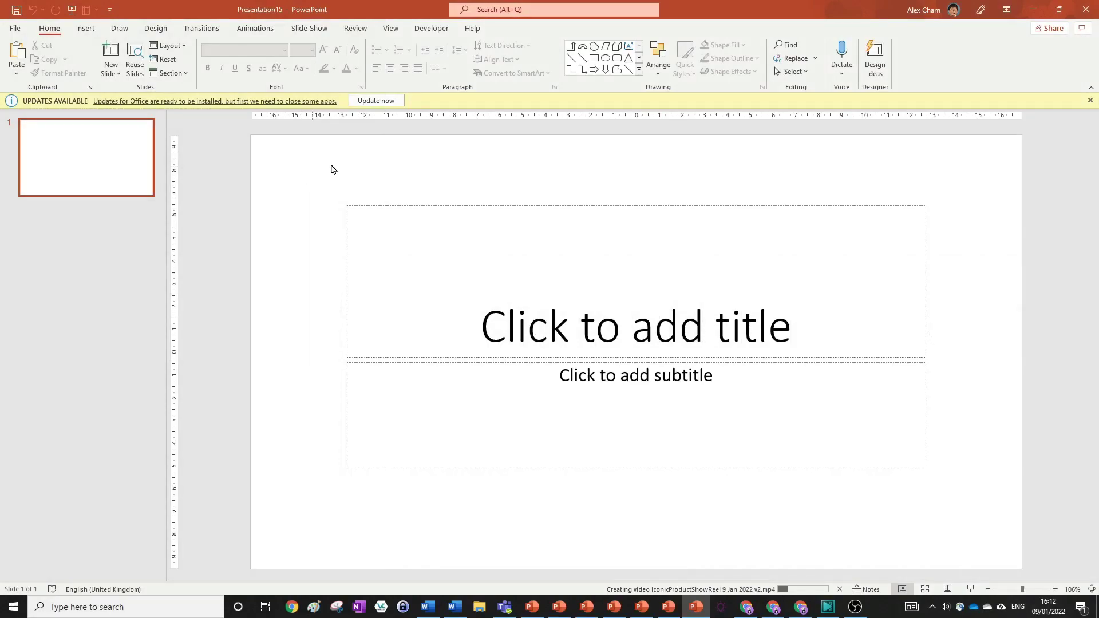
# Switch the slide to the Blank layout and add a text box reading 'Long Shadow' near the centre
pyautogui.click(172, 46)
pyautogui.click(186, 201)
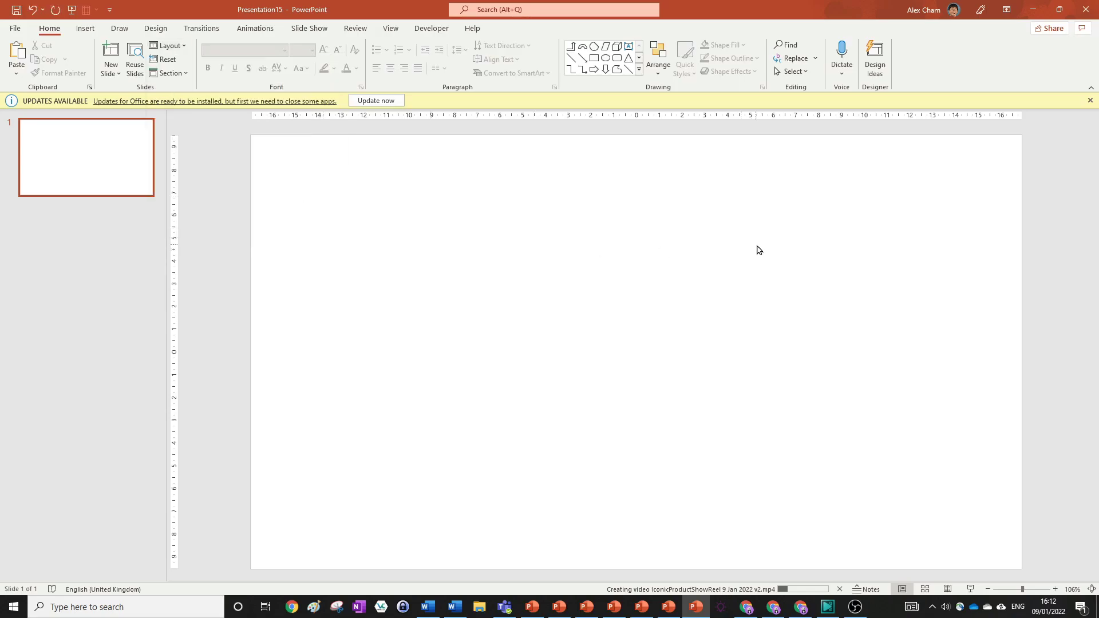
pyautogui.click(628, 47)
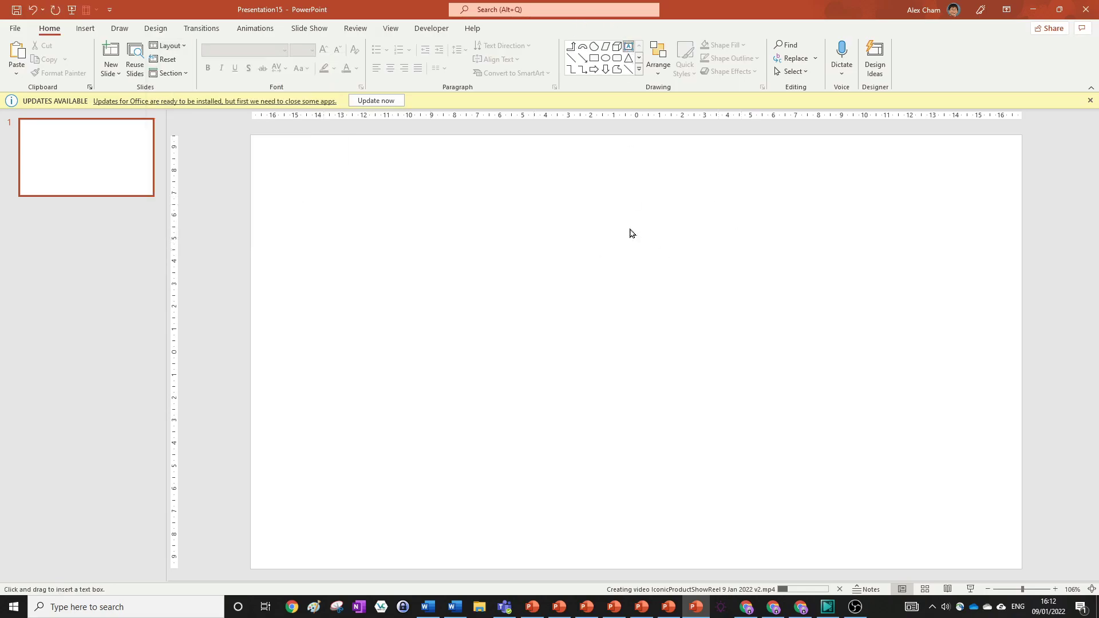
pyautogui.click(485, 309)
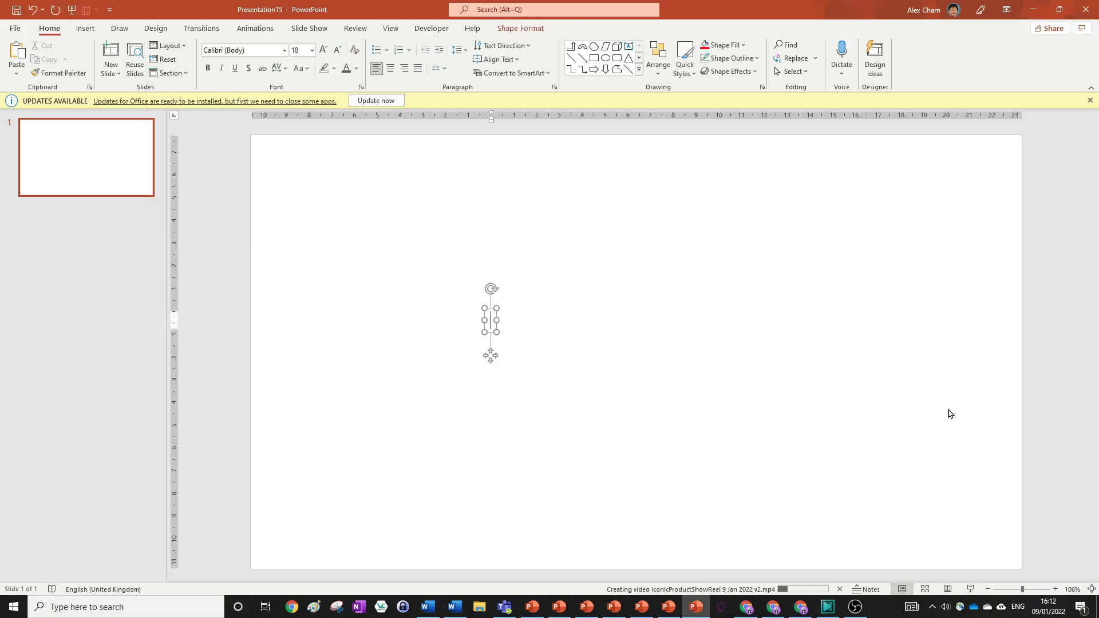
pyautogui.write('Lo')
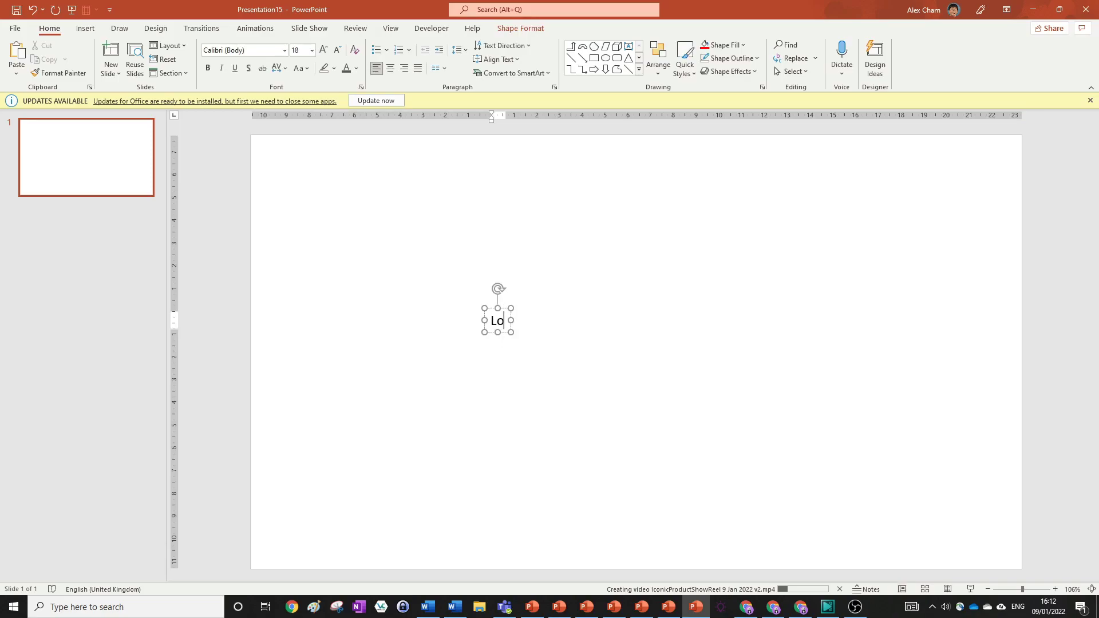
pyautogui.write('ng Shadoe')
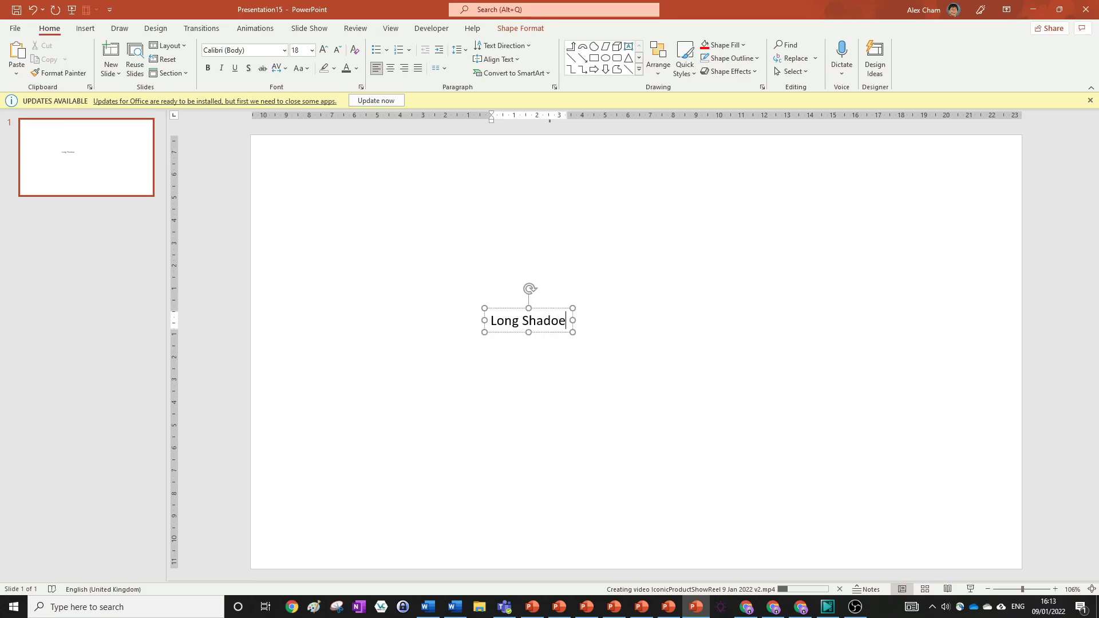
pyautogui.press('BackSpace')
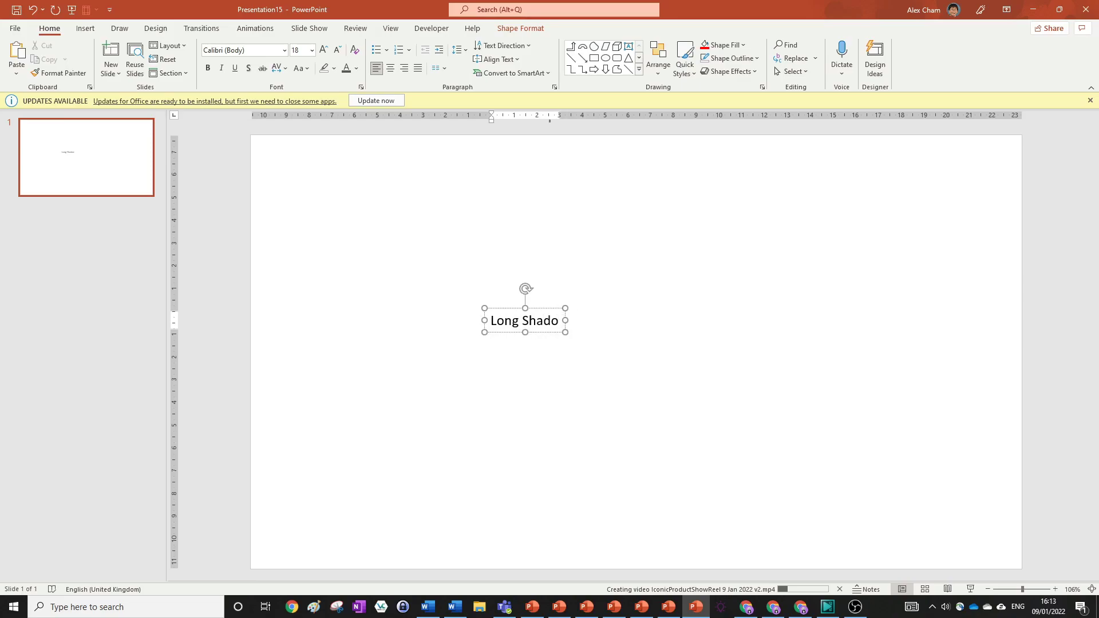
pyautogui.write('w')
pyautogui.click(653, 317)
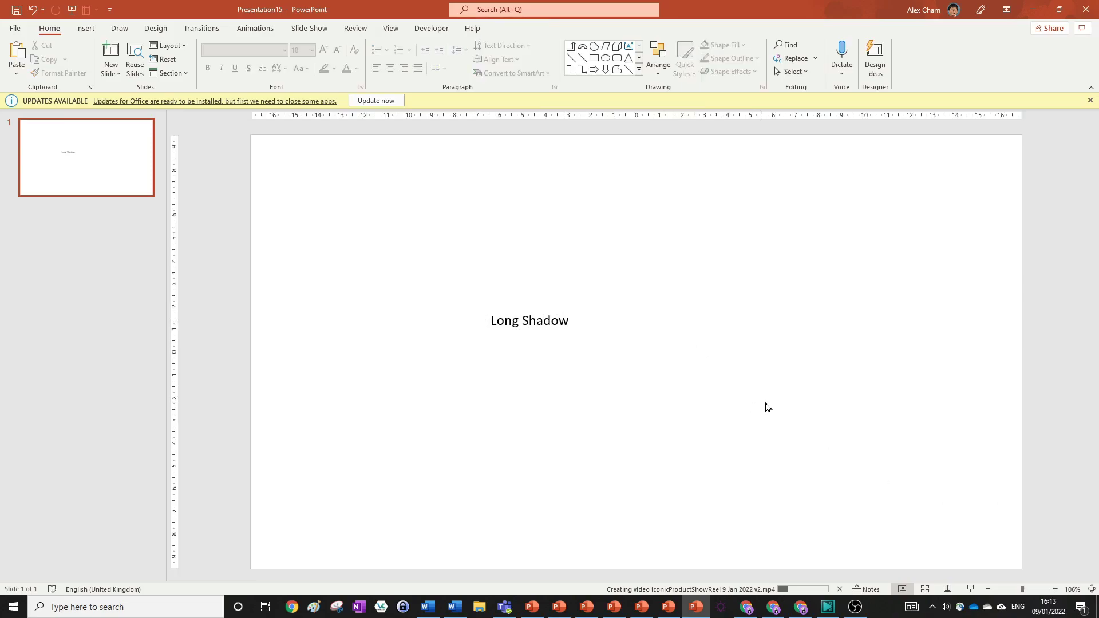
# Set the Long Shadow text in bold Poppins
pyautogui.moveTo(789, 405); pyautogui.dragTo(338, 219)
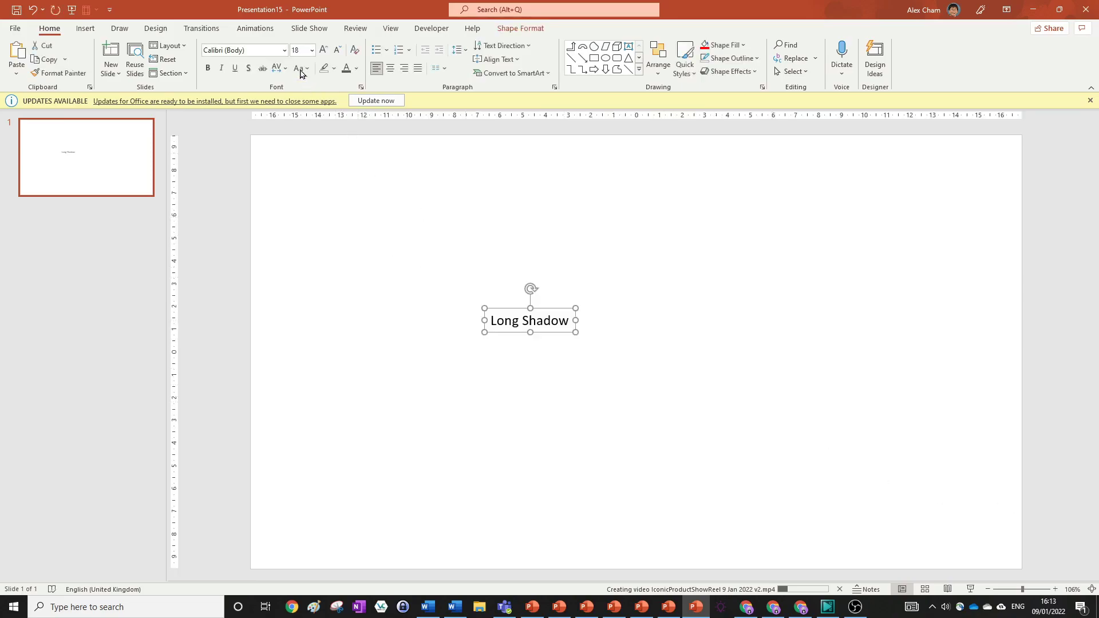
pyautogui.click(272, 48)
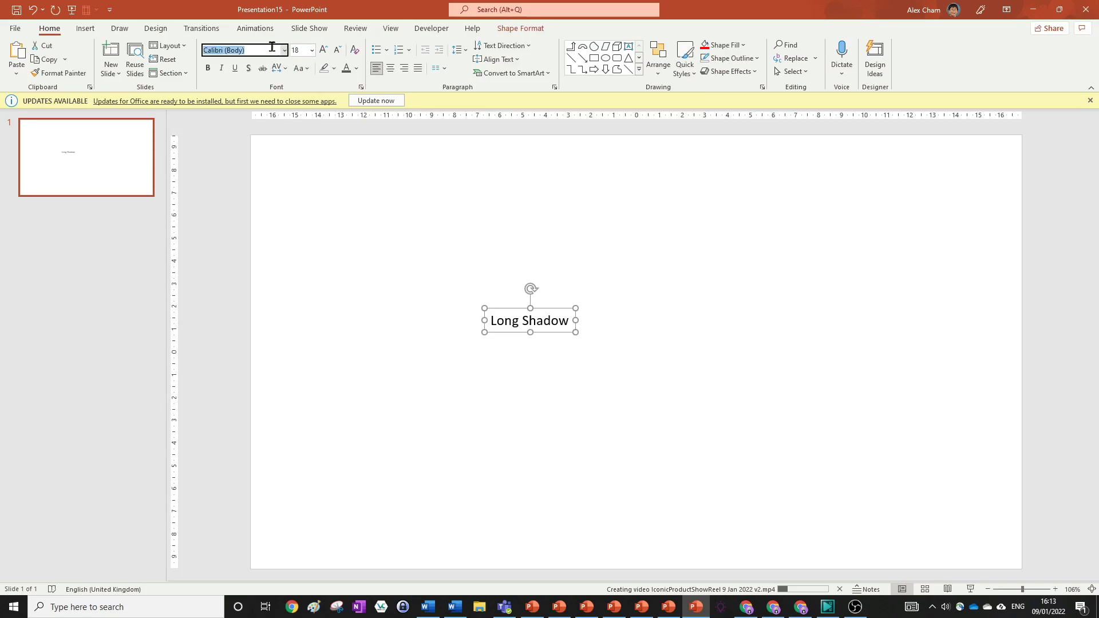
pyautogui.write('Poppins')
pyautogui.press('Return')
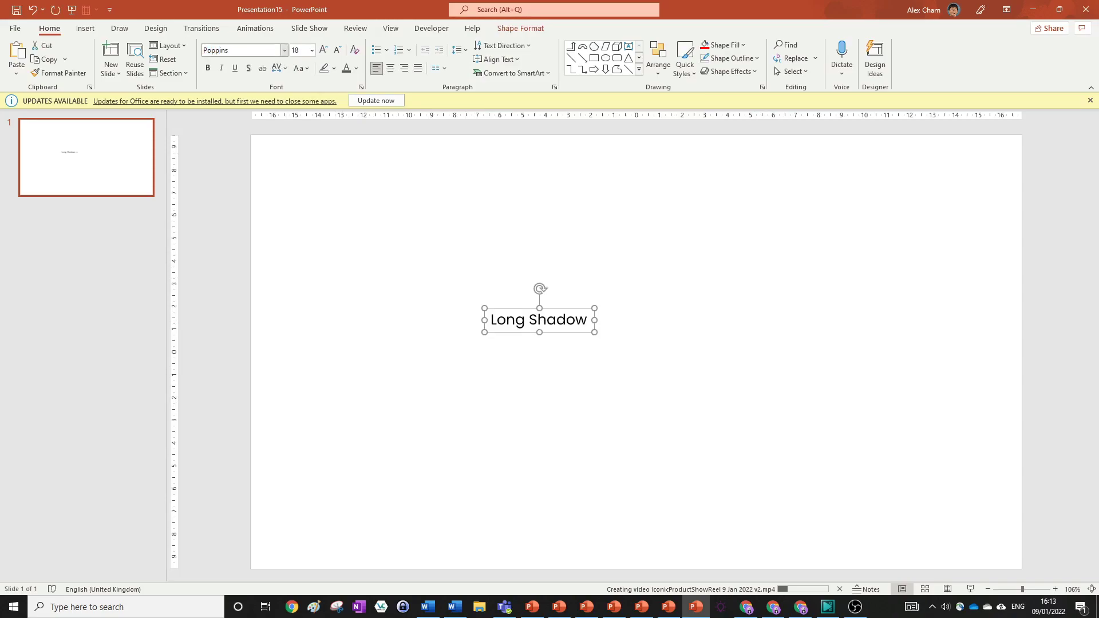
pyautogui.click(208, 69)
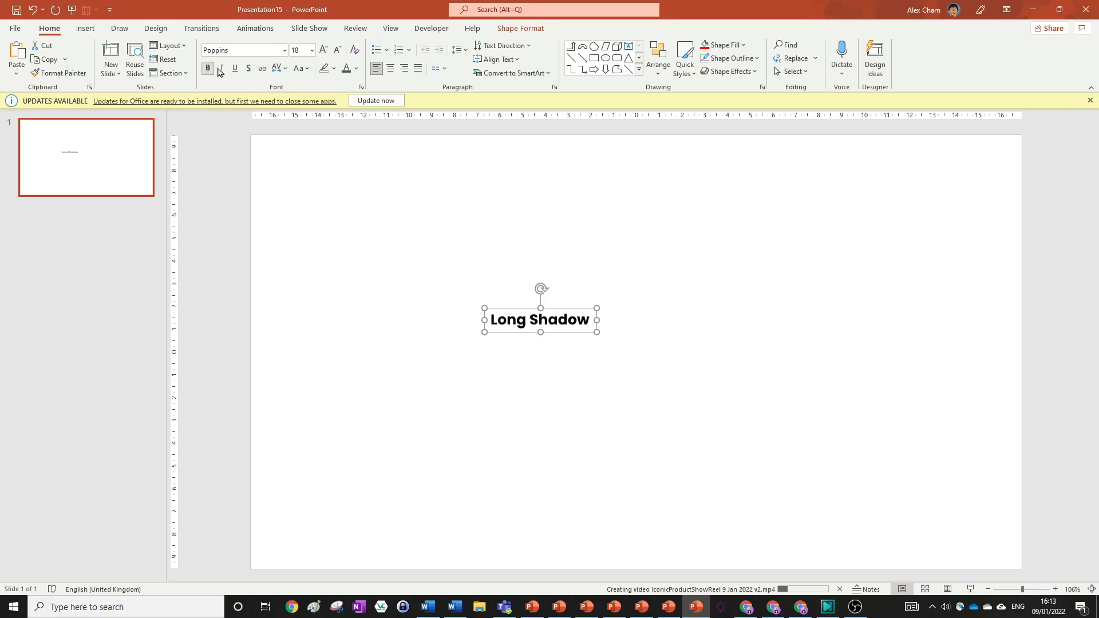
# Enlarge the Long Shadow text step by step to font size 80
pyautogui.click(323, 50)
pyautogui.click(324, 50)
pyautogui.click(324, 50)
pyautogui.click(324, 50)
pyautogui.click(324, 50)
pyautogui.click(323, 51)
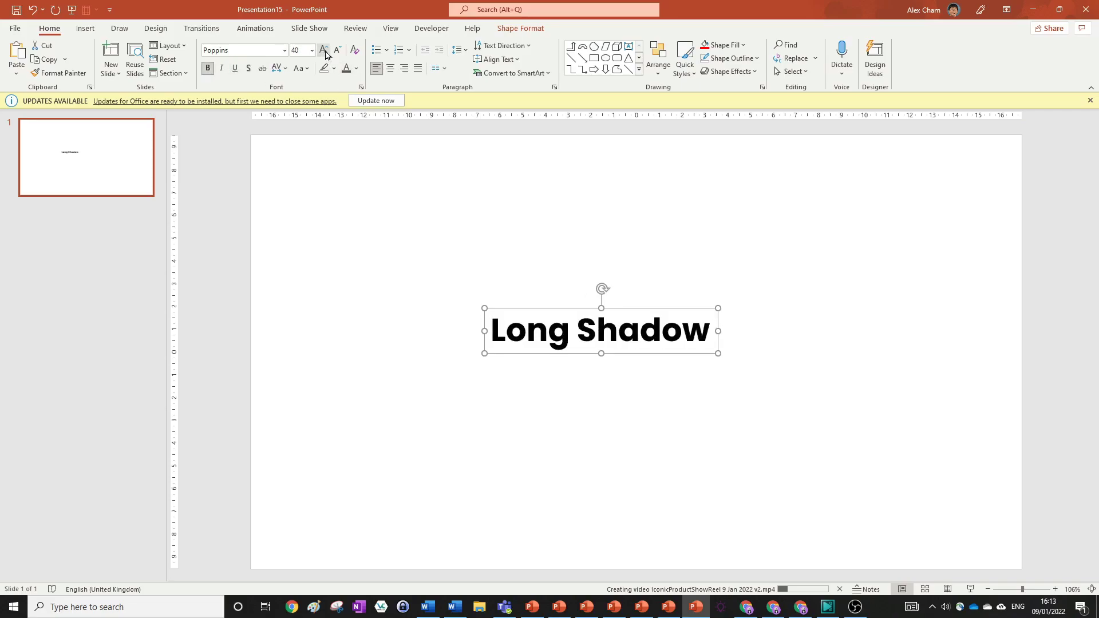
pyautogui.click(323, 51)
pyautogui.click(324, 51)
pyautogui.click(324, 51)
pyautogui.click(324, 51)
pyautogui.click(323, 51)
pyautogui.click(323, 50)
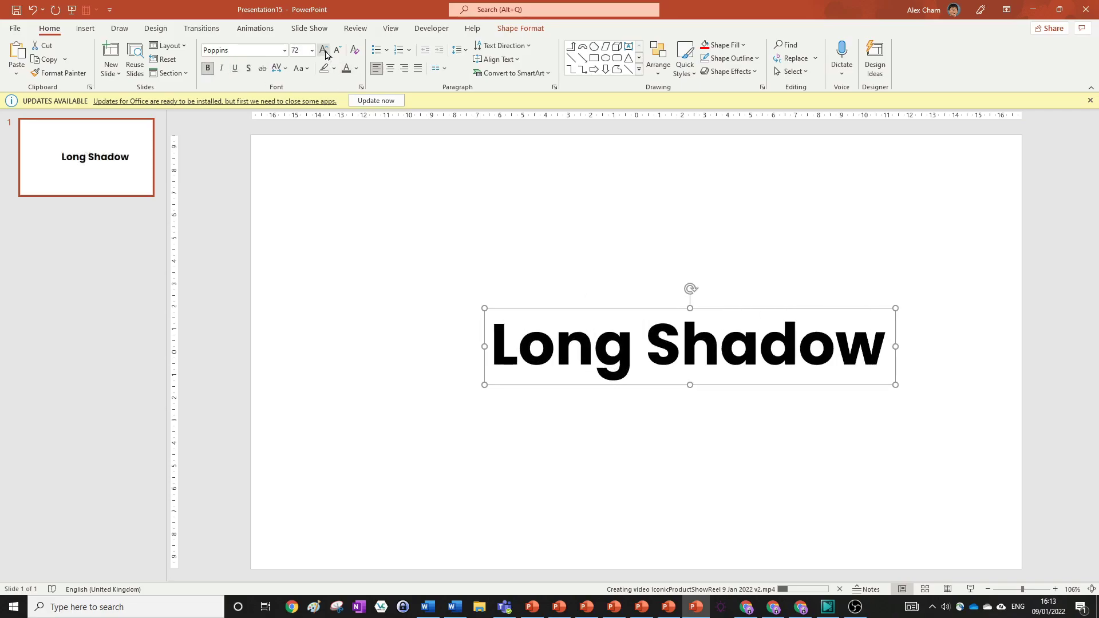
pyautogui.click(324, 52)
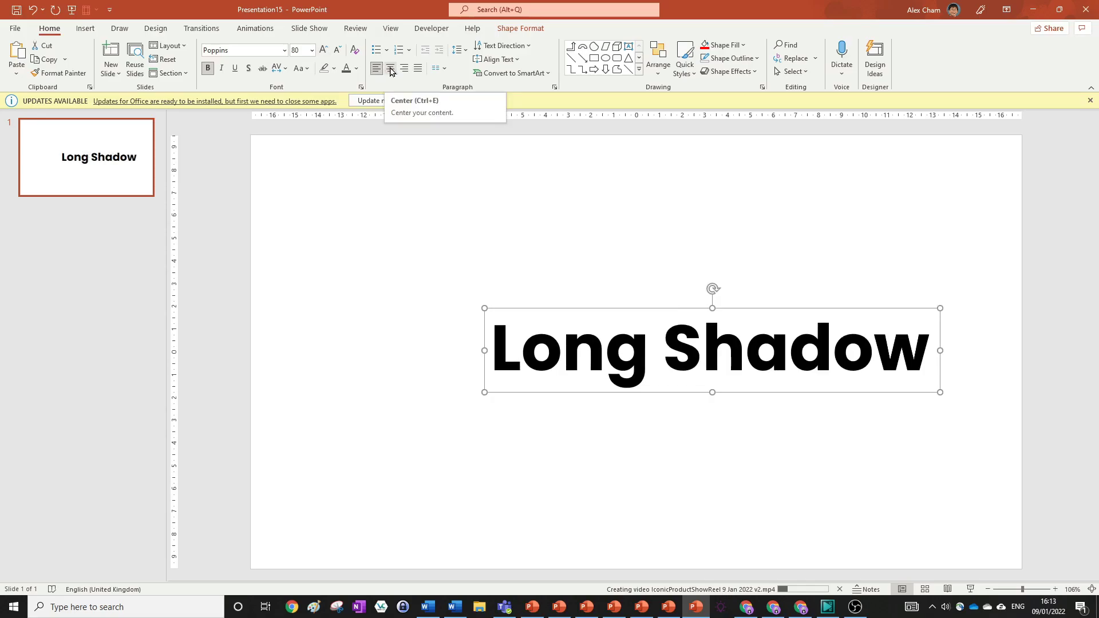
# Centre the text and align the text box to the slide's horizontal centre and middle
pyautogui.click(391, 69)
pyautogui.click(521, 28)
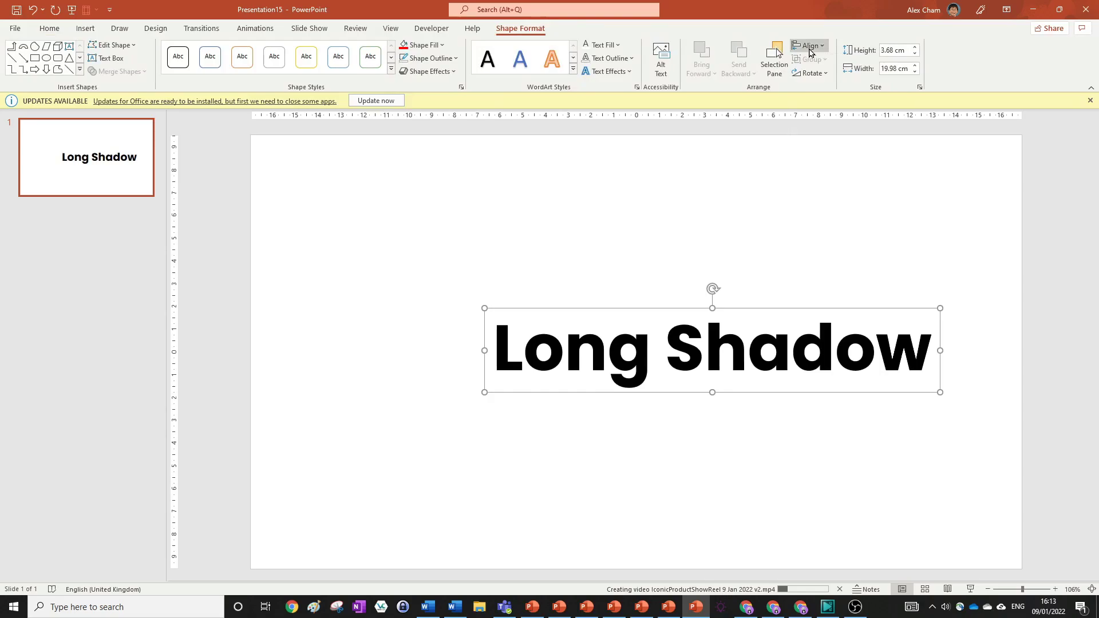
pyautogui.click(810, 46)
pyautogui.click(831, 76)
pyautogui.click(810, 46)
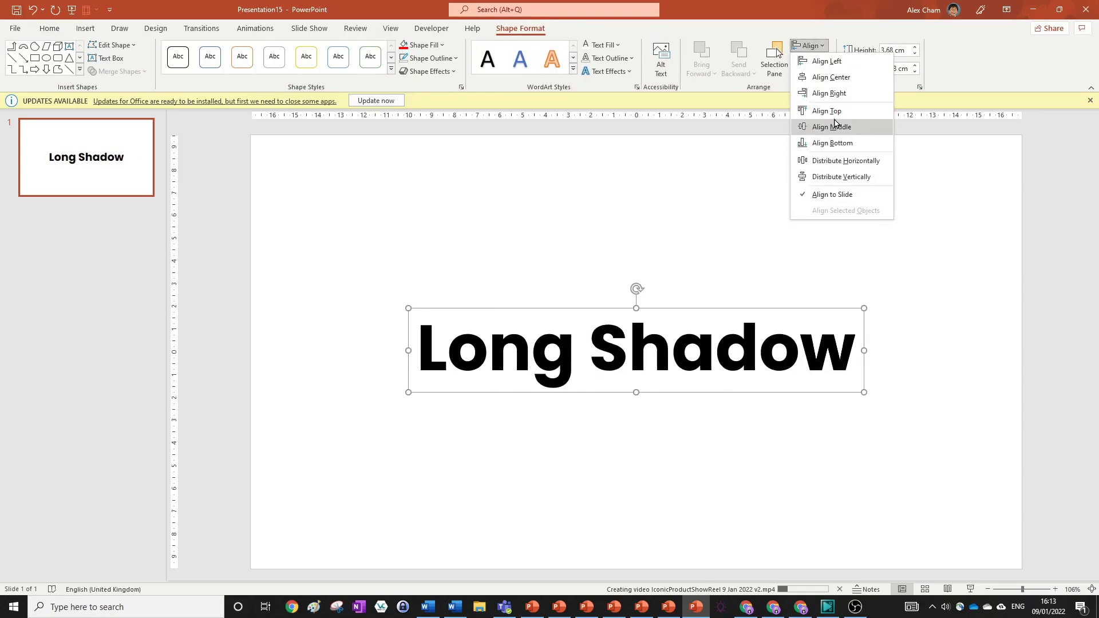
pyautogui.click(834, 113)
pyautogui.click(812, 47)
pyautogui.click(845, 131)
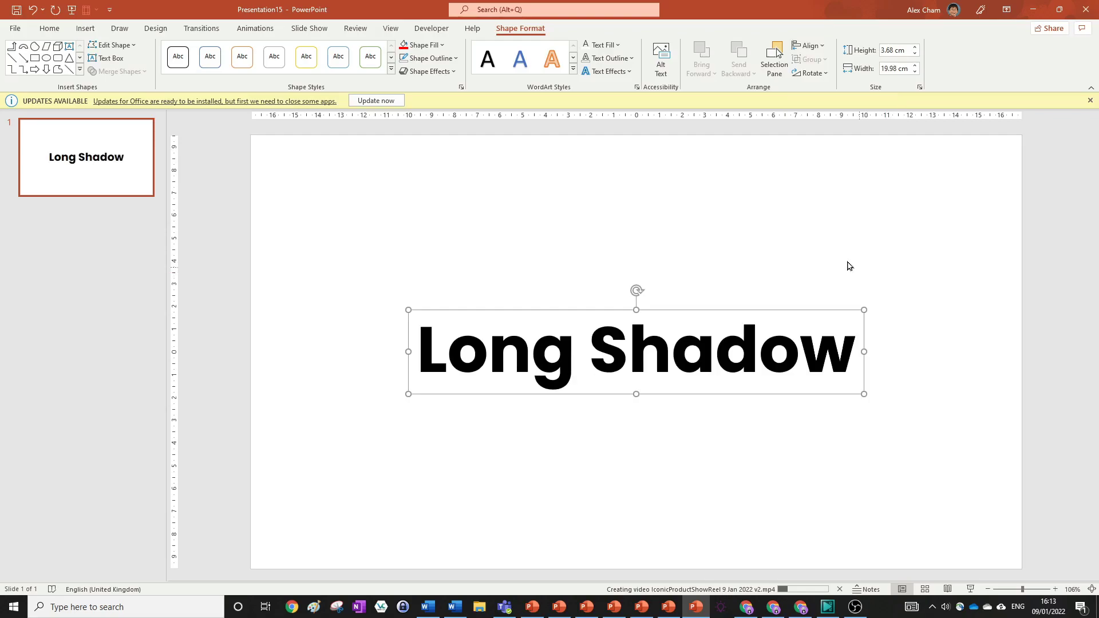
# Anchor the text in the middle of its box and enlarge it to size 88
pyautogui.click(50, 29)
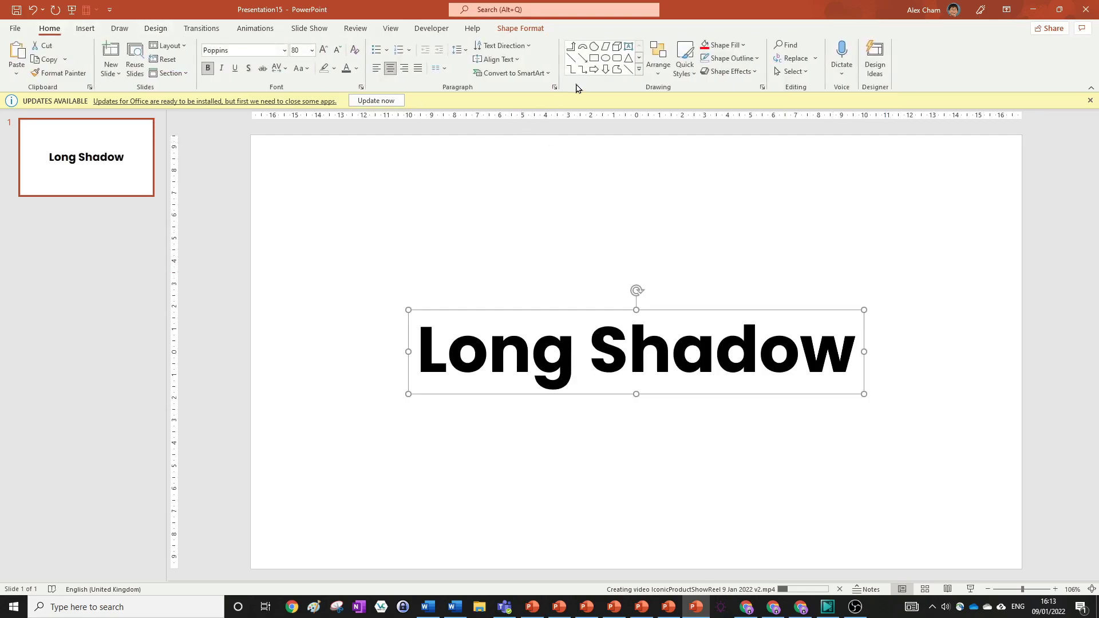
pyautogui.click(496, 59)
pyautogui.click(493, 118)
pyautogui.click(329, 50)
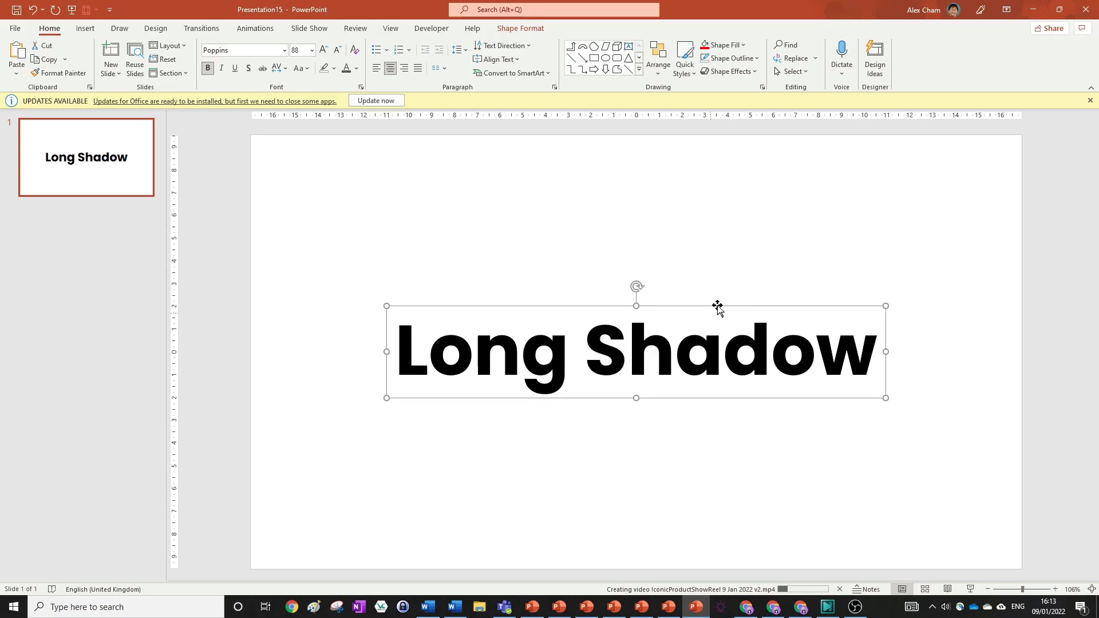
# Duplicate the text box, lay the copy over the original, and offset it one step right and down
pyautogui.hotkey('ctrl', 'd')
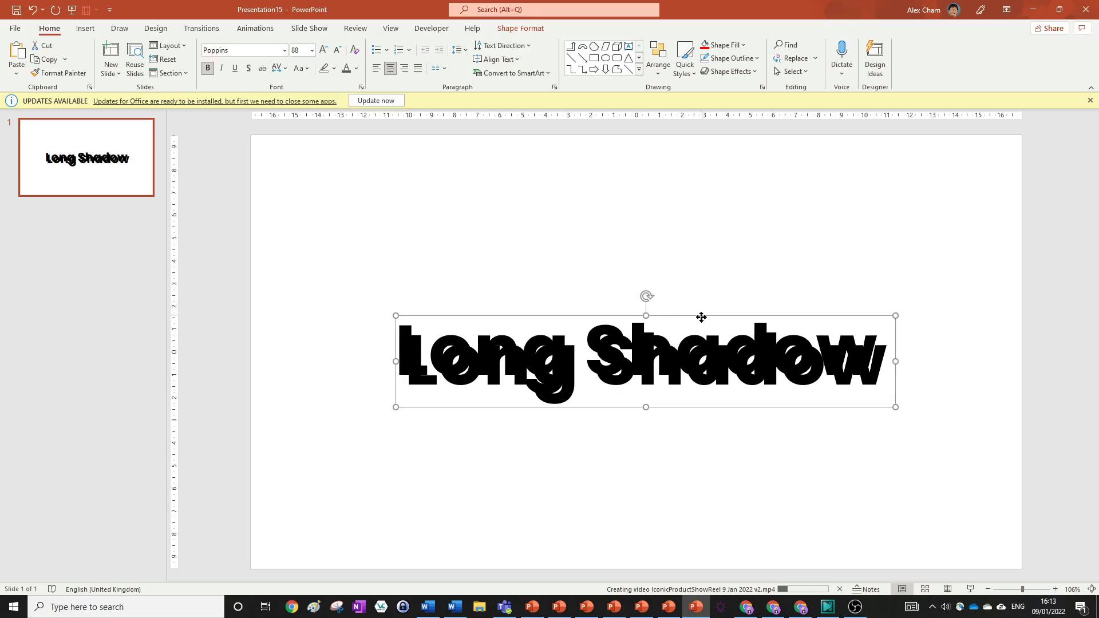
pyautogui.moveTo(702, 317)
pyautogui.mouseDown()
pyautogui.moveTo(711, 344)
pyautogui.moveTo(719, 331)
pyautogui.moveTo(692, 308)
pyautogui.mouseUp()
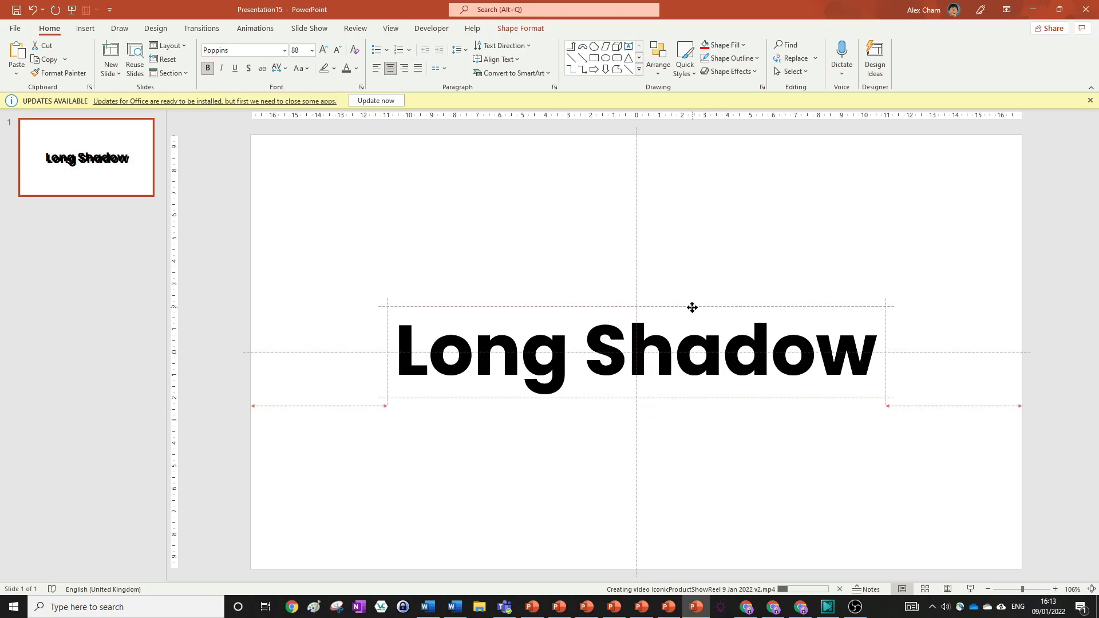
pyautogui.moveTo(692, 308); pyautogui.dragTo(693, 308)
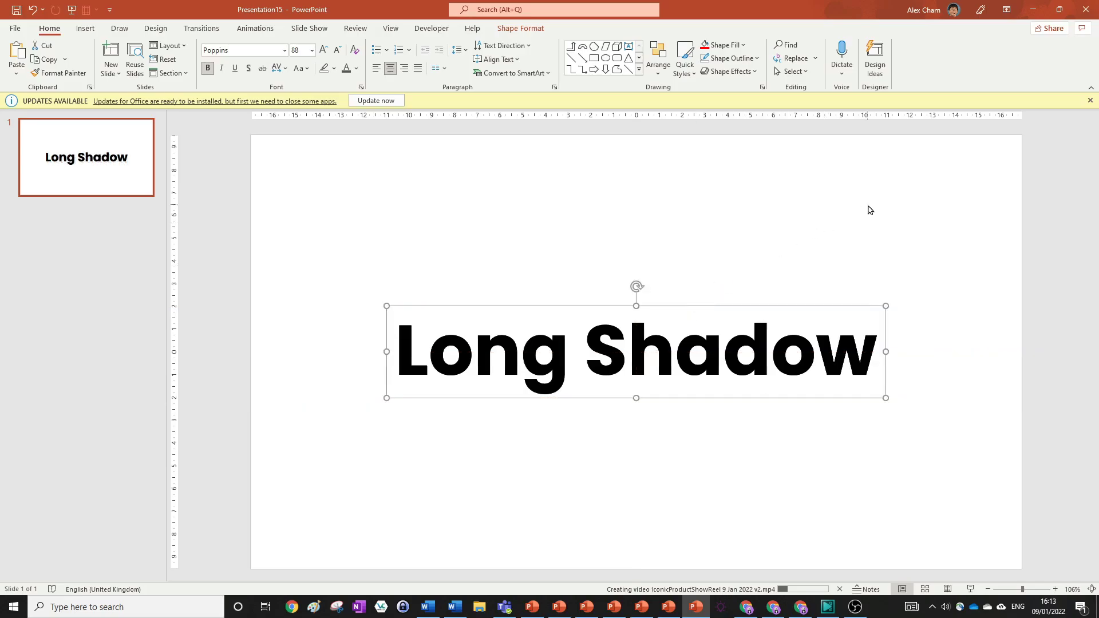
pyautogui.hotkey('ctrl', 'z')
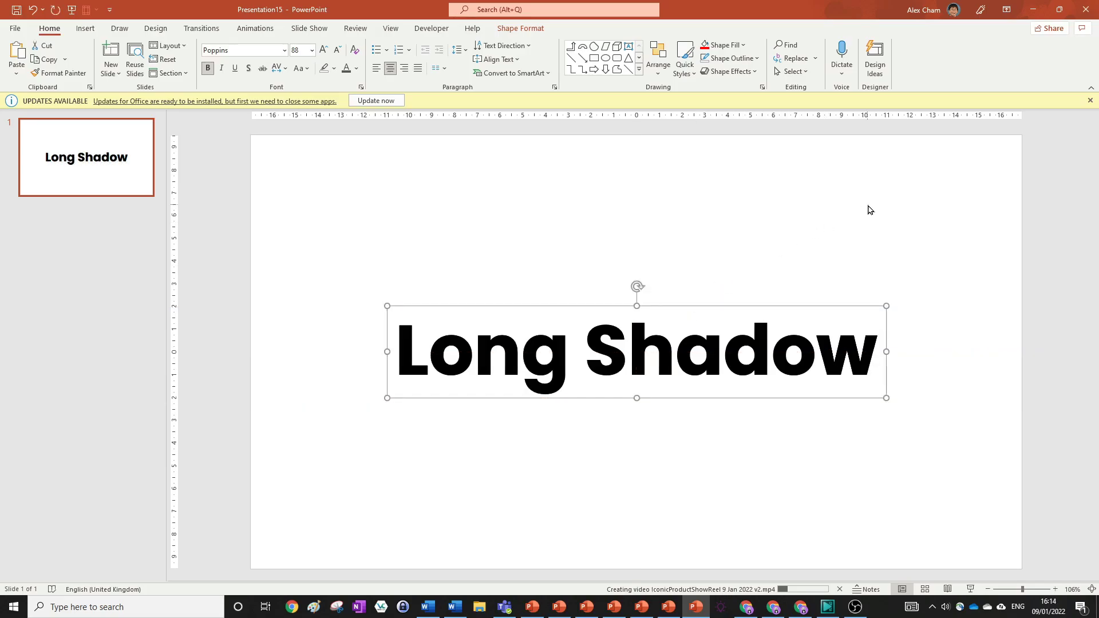
pyautogui.hotkey('ctrl', 'Down')
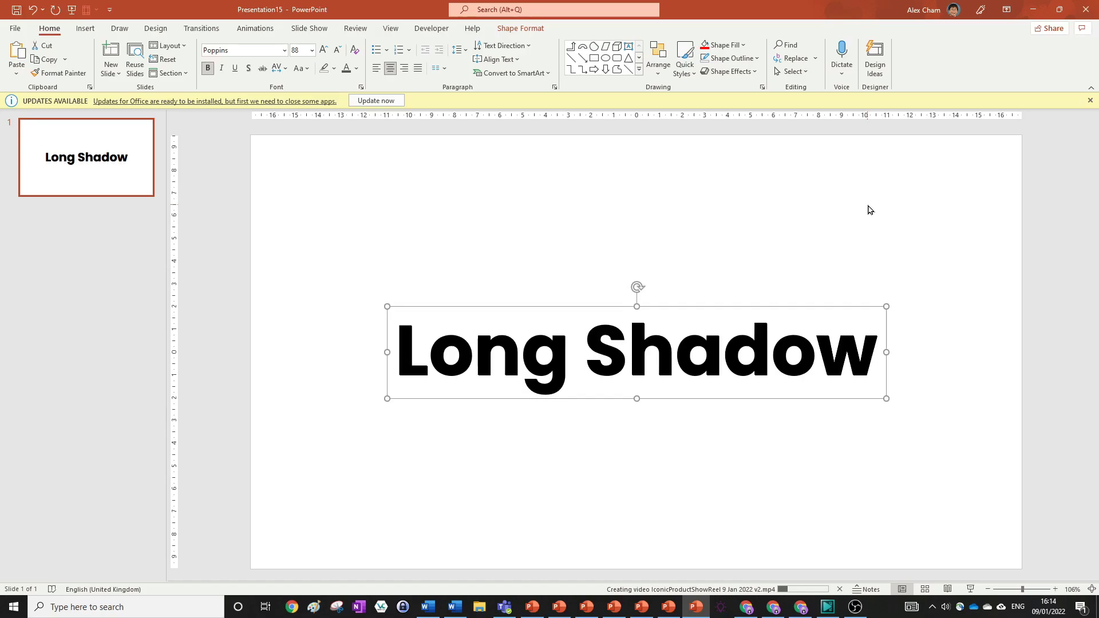
# Stack ten more offset duplicates down-right so the black trail runs past the slide's corner
pyautogui.scroll(-4, 853, 274)
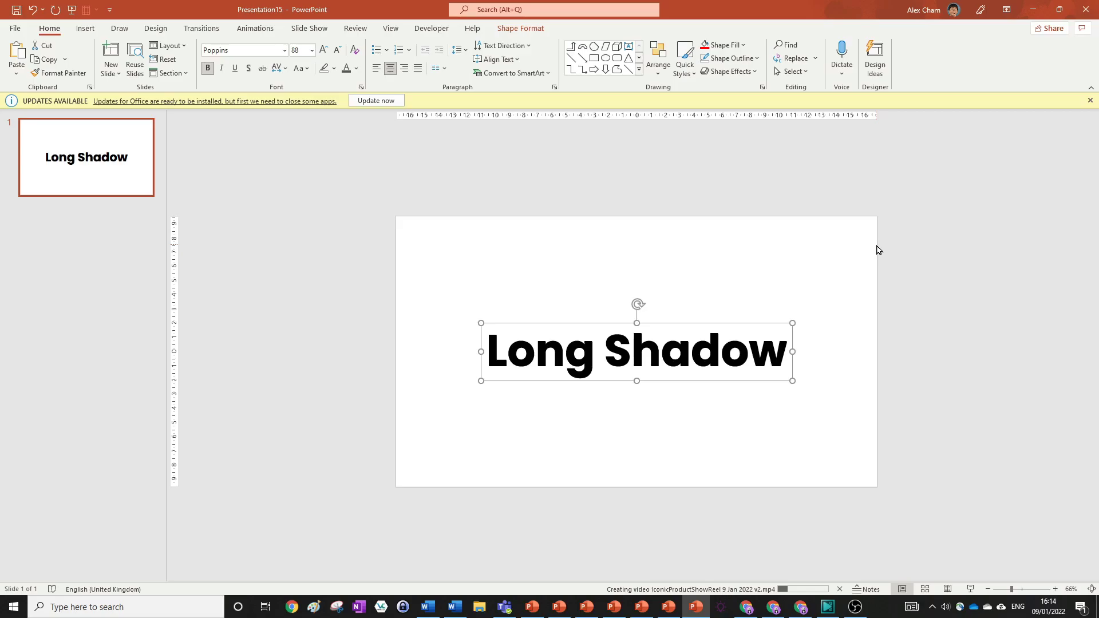
pyautogui.hotkey('ctrl', 'd')
pyautogui.hotkey('ctrl', 'd')
pyautogui.hotkey('ctrl', 'd')
pyautogui.hotkey('ctrl', 'd')
pyautogui.hotkey('ctrl', 'd')
pyautogui.hotkey('ctrl', 'd')
pyautogui.hotkey('ctrl', 'd')
pyautogui.hotkey('ctrl', 'd')
pyautogui.hotkey('ctrl', 'd')
pyautogui.hotkey('ctrl', 'd')
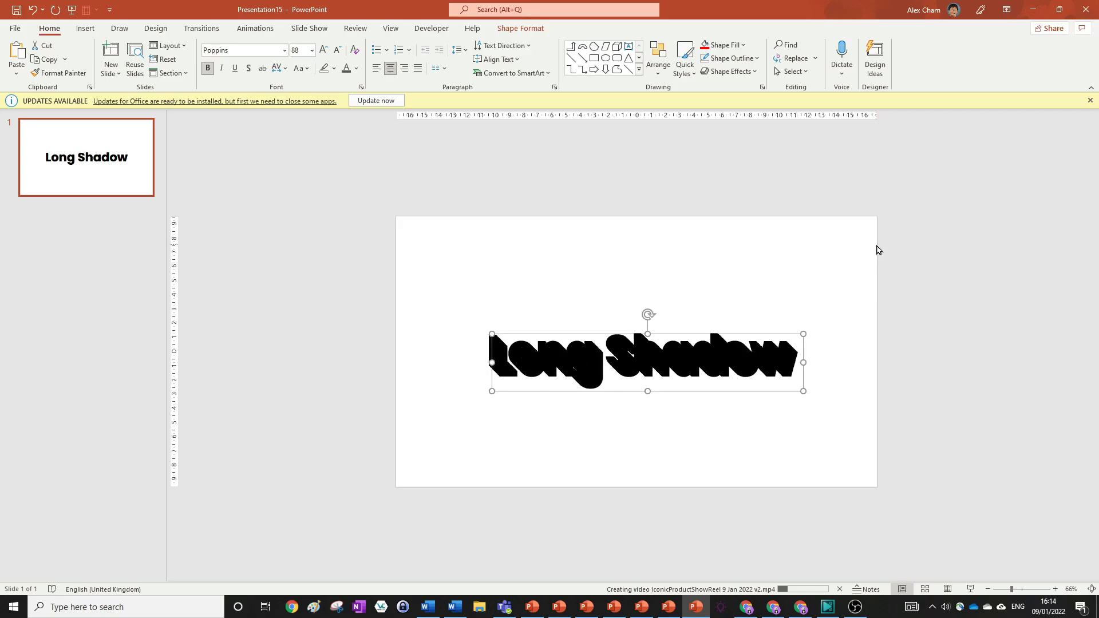
pyautogui.hotkey('ctrl', 'd')
pyautogui.hotkey('ctrl', 'd')
pyautogui.hotkey('ctrl', 'd')
pyautogui.hotkey('ctrl', 'd')
pyautogui.hotkey('ctrl', 'd')
pyautogui.hotkey('ctrl', 'd')
pyautogui.hotkey('ctrl', 'd')
pyautogui.hotkey('ctrl', 'd')
pyautogui.hotkey('ctrl', 'd')
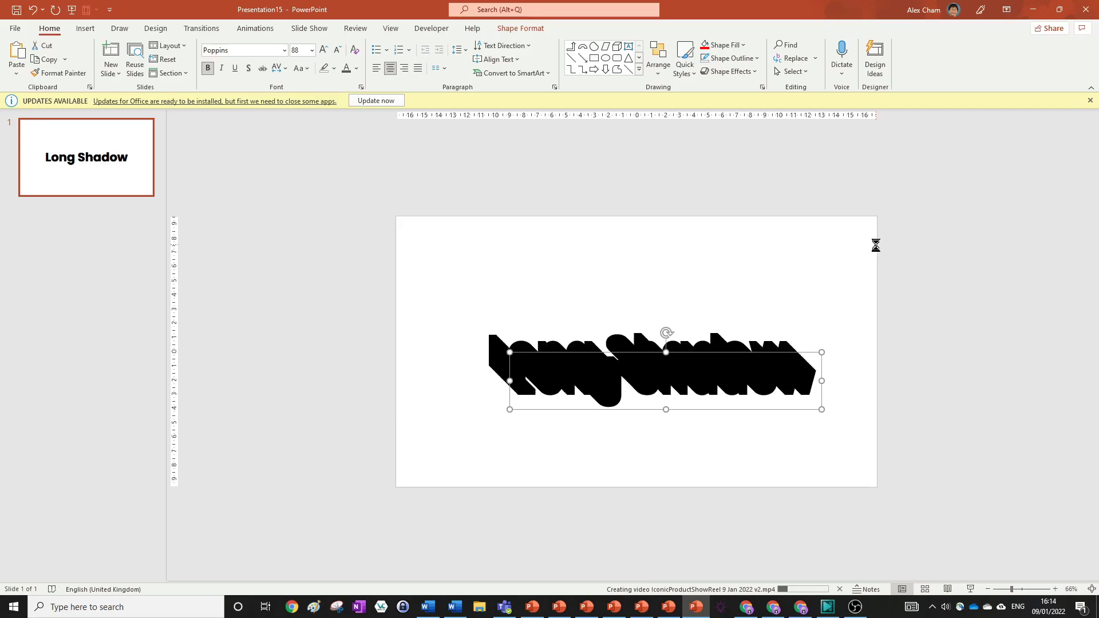
pyautogui.hotkey('ctrl', 'd')
pyautogui.hotkey('ctrl', 'd')
pyautogui.hotkey('ctrl', 'd')
pyautogui.hotkey('ctrl', 'd')
pyautogui.hotkey('ctrl', 'd')
pyautogui.hotkey('ctrl', 'd')
pyautogui.hotkey('ctrl', 'd')
pyautogui.hotkey('ctrl', 'd')
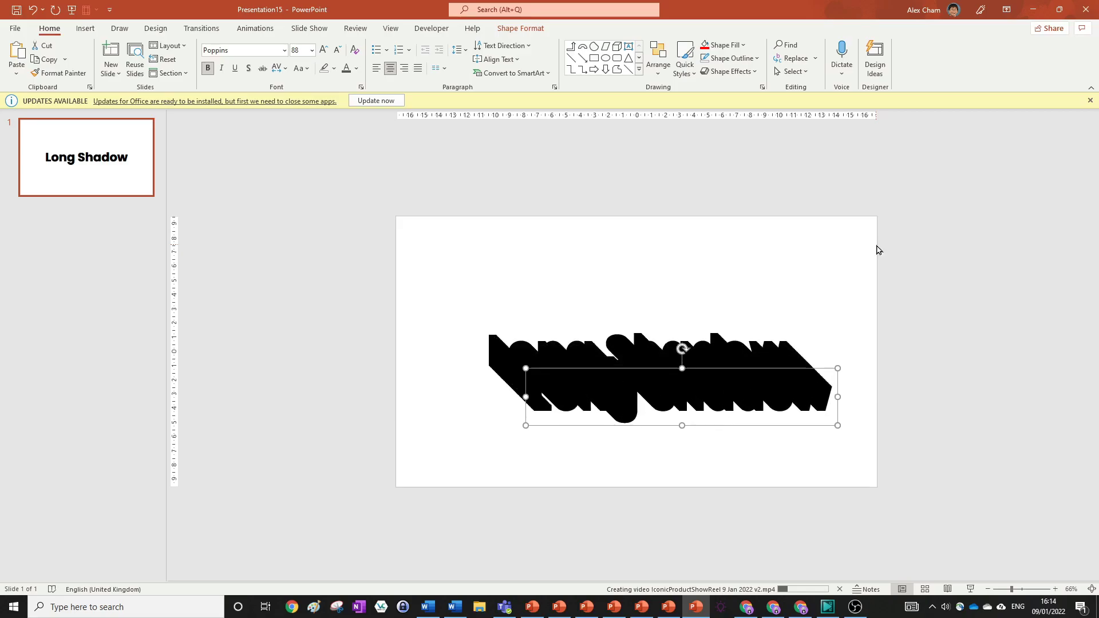
pyautogui.hotkey('ctrl', 'd')
pyautogui.hotkey('ctrl', 'd')
pyautogui.hotkey('ctrl', 'd')
pyautogui.hotkey('ctrl', 'd')
pyautogui.hotkey('ctrl', 'd')
pyautogui.hotkey('ctrl', 'd')
pyautogui.hotkey('ctrl', 'd')
pyautogui.hotkey('ctrl', 'd')
pyautogui.hotkey('ctrl', 'd')
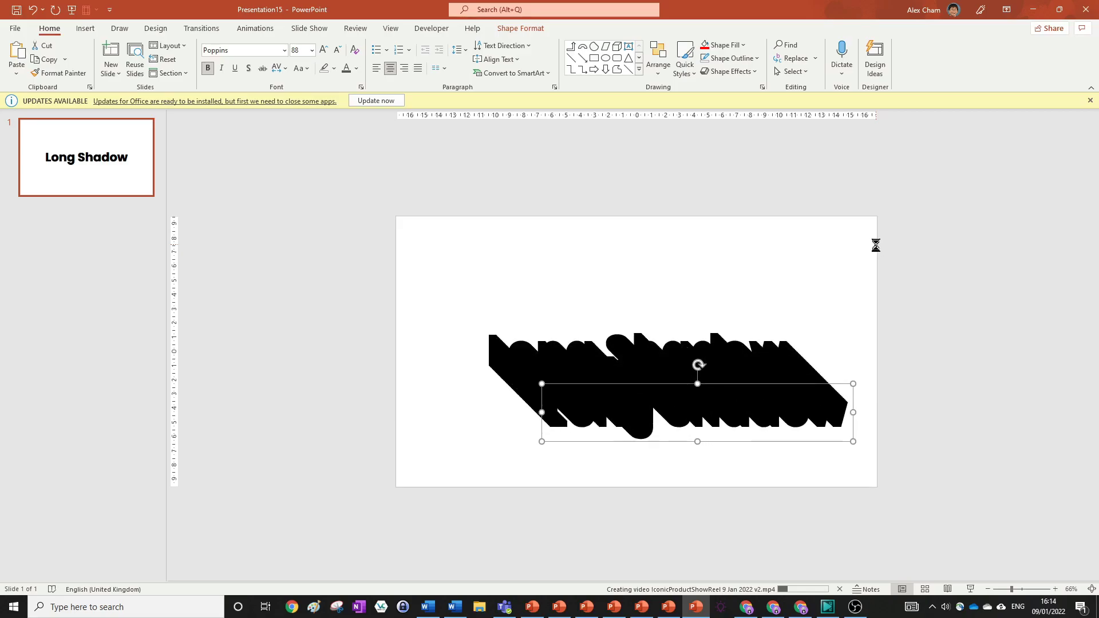
pyautogui.hotkey('ctrl', 'd')
pyautogui.hotkey('ctrl', 'd')
pyautogui.hotkey('ctrl', 'd')
pyautogui.hotkey('ctrl', 'd')
pyautogui.hotkey('ctrl', 'd')
pyautogui.hotkey('ctrl', 'd')
pyautogui.hotkey('ctrl', 'd')
pyautogui.hotkey('ctrl', 'd')
pyautogui.hotkey('ctrl', 'd')
pyautogui.hotkey('ctrl', 'd')
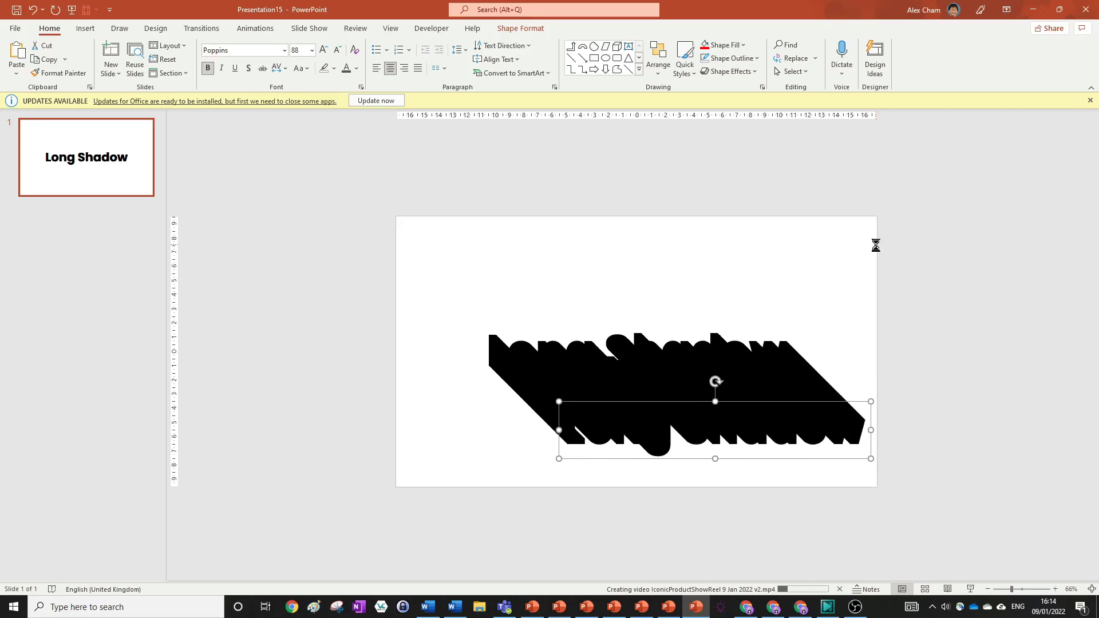
pyautogui.hotkey('ctrl', 'd')
pyautogui.hotkey('ctrl', 'd')
pyautogui.hotkey('ctrl', 'd')
pyautogui.hotkey('ctrl', 'd')
pyautogui.hotkey('ctrl', 'd')
pyautogui.hotkey('ctrl', 'd')
pyautogui.hotkey('ctrl', 'd')
pyautogui.hotkey('ctrl', 'd')
pyautogui.hotkey('ctrl', 'd')
pyautogui.hotkey('ctrl', 'd')
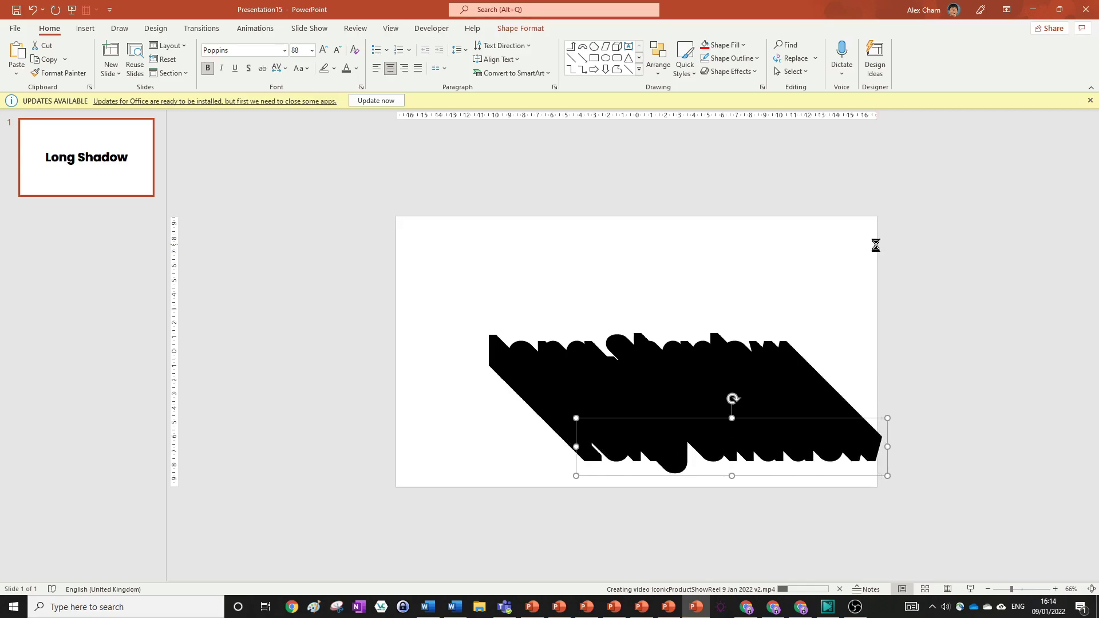
pyautogui.hotkey('ctrl', 'd')
pyautogui.hotkey('ctrl', 'd')
pyautogui.hotkey('ctrl', 'd')
pyautogui.hotkey('ctrl', 'd')
pyautogui.hotkey('ctrl', 'd')
pyautogui.hotkey('ctrl', 'd')
pyautogui.hotkey('ctrl', 'd')
pyautogui.hotkey('ctrl', 'd')
pyautogui.hotkey('ctrl', 'd')
pyautogui.hotkey('ctrl', 'd')
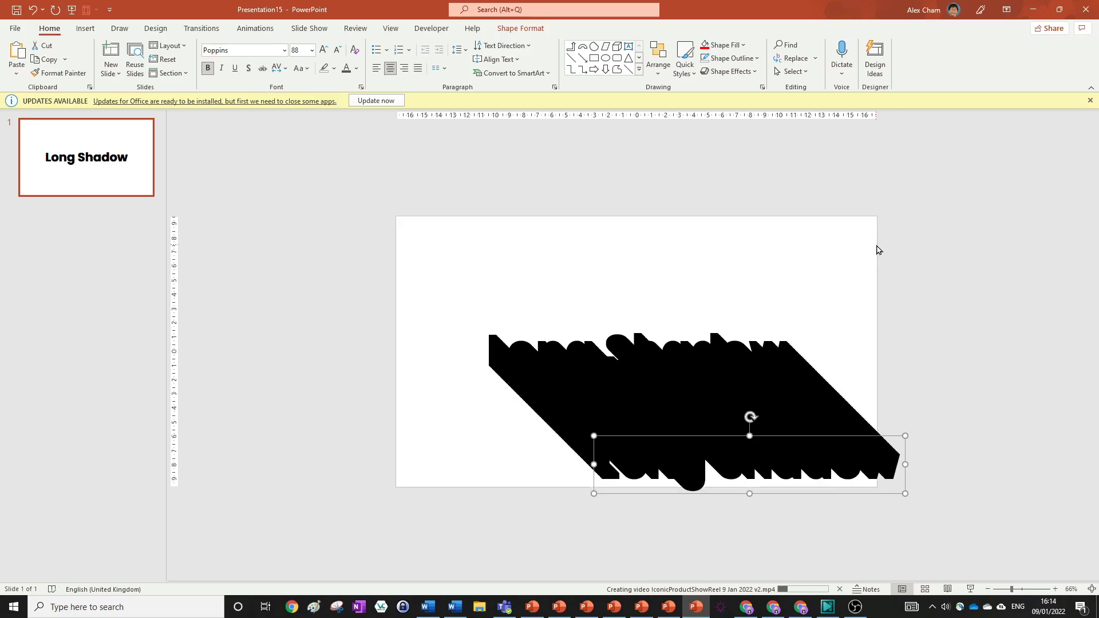
pyautogui.hotkey('ctrl', 'd')
pyautogui.hotkey('ctrl', 'd')
pyautogui.hotkey('ctrl', 'd')
pyautogui.hotkey('ctrl', 'd')
pyautogui.hotkey('ctrl', 'd')
pyautogui.hotkey('ctrl', 'd')
pyautogui.hotkey('ctrl', 'd')
pyautogui.hotkey('ctrl', 'd')
pyautogui.hotkey('ctrl', 'd')
pyautogui.hotkey('ctrl', 'd')
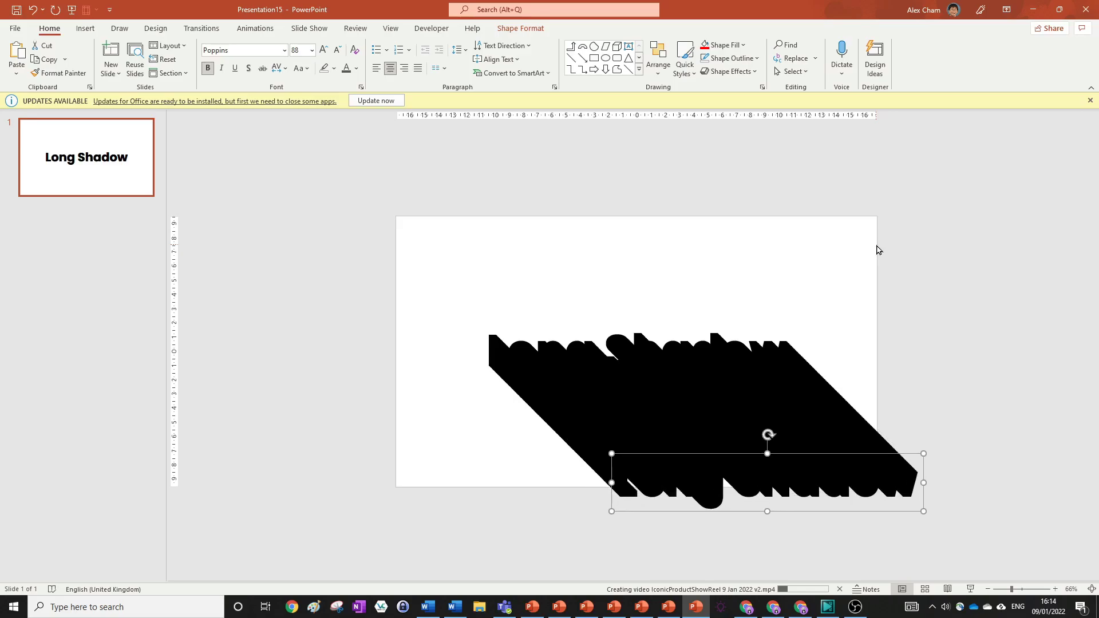
pyautogui.hotkey('ctrl', 'd')
pyautogui.hotkey('ctrl', 'd')
pyautogui.hotkey('ctrl', 'd')
pyautogui.hotkey('ctrl', 'd')
pyautogui.hotkey('ctrl', 'd')
pyautogui.hotkey('ctrl', 'd')
pyautogui.hotkey('ctrl', 'd')
pyautogui.hotkey('ctrl', 'd')
pyautogui.hotkey('ctrl', 'd')
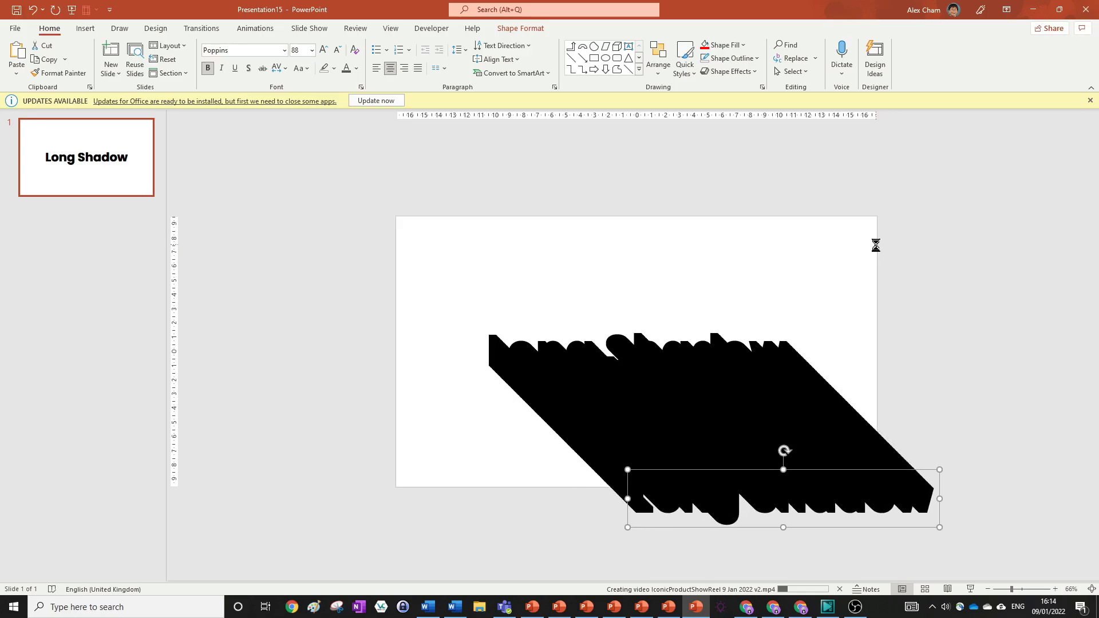
pyautogui.hotkey('ctrl', 'd')
pyautogui.hotkey('ctrl', 'd')
pyautogui.hotkey('ctrl', 'd')
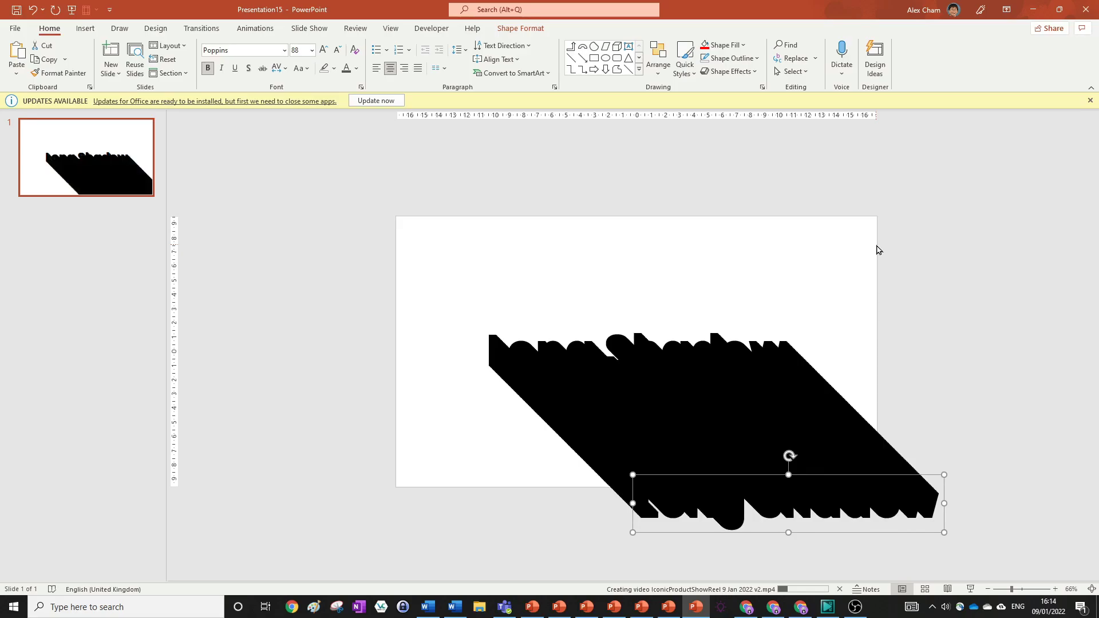
# Hide TextBox 3 in the Selection Pane and marquee-select all the shadow copies
pyautogui.click(659, 57)
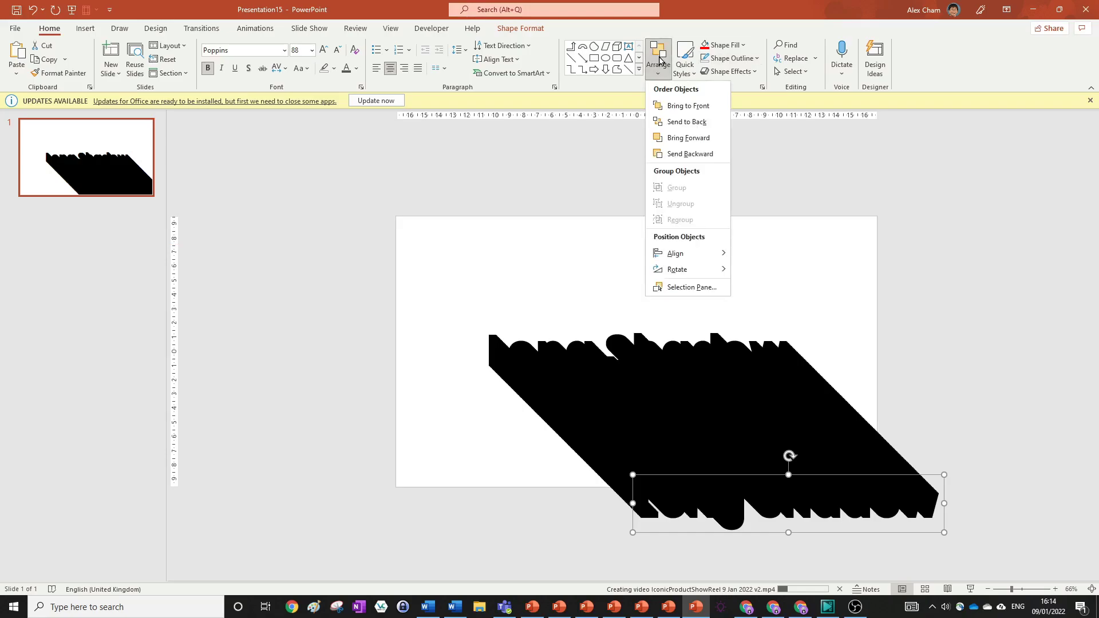
pyautogui.click(719, 292)
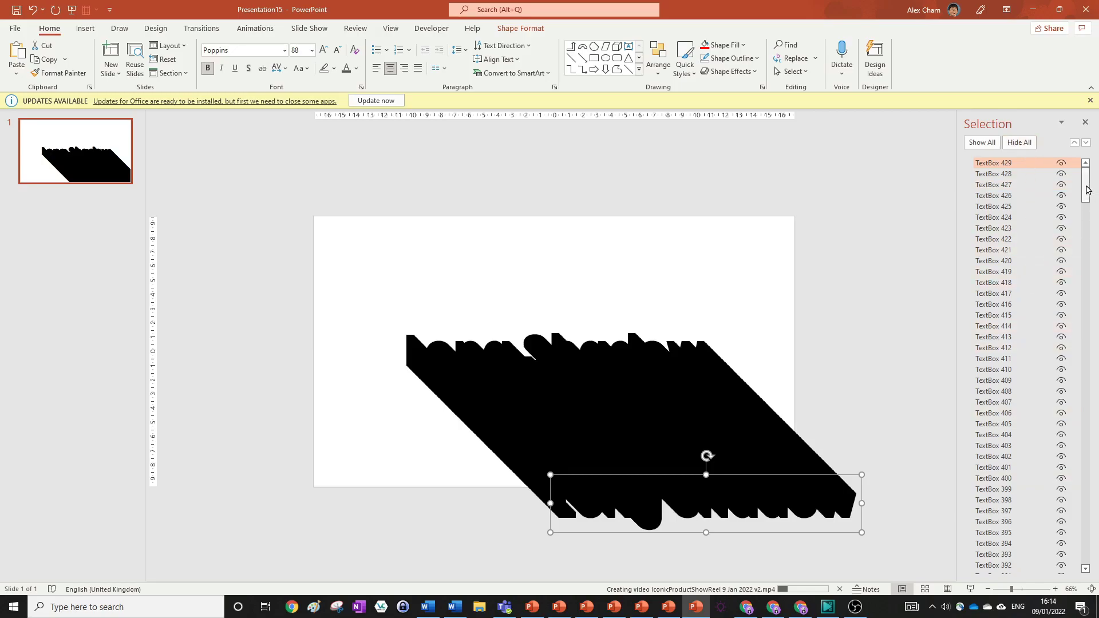
pyautogui.moveTo(1088, 190); pyautogui.dragTo(1074, 577)
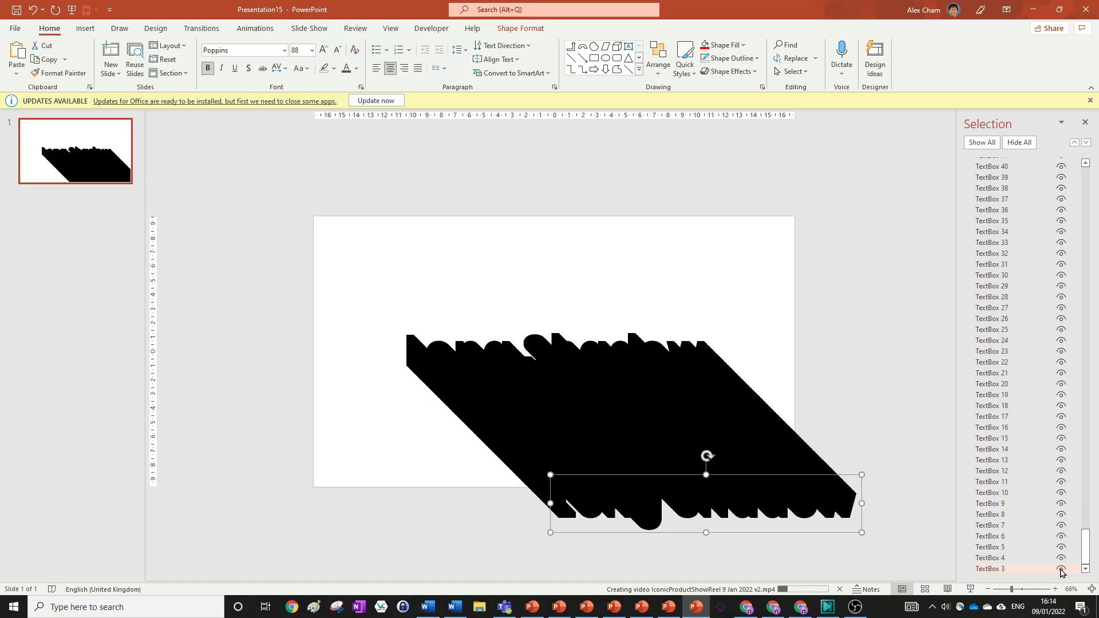
pyautogui.click(1062, 571)
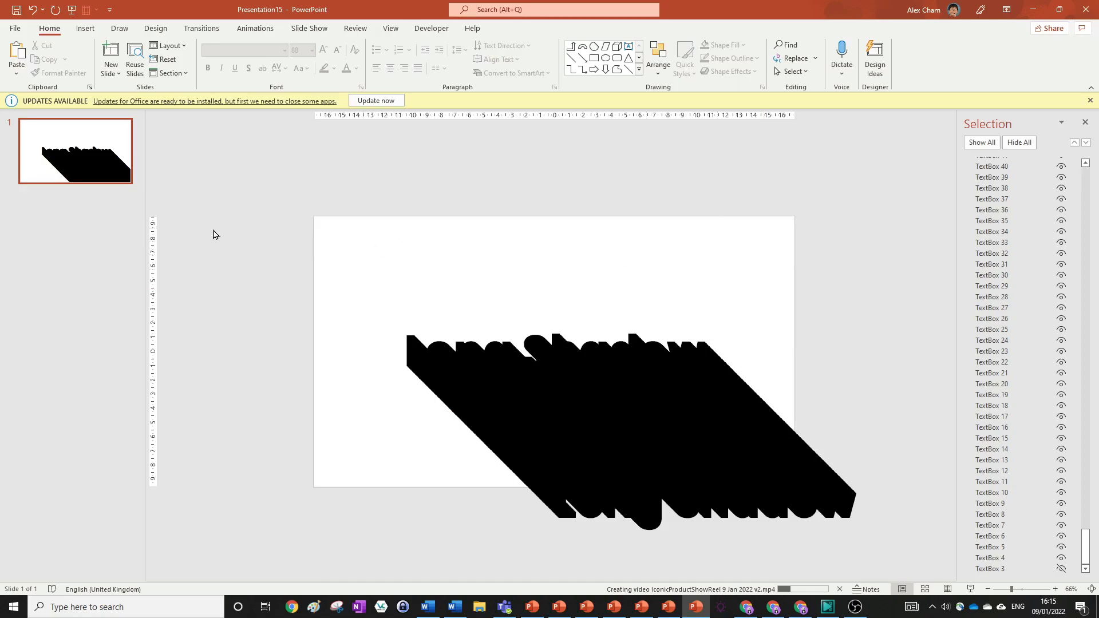
pyautogui.moveTo(187, 226); pyautogui.dragTo(943, 508)
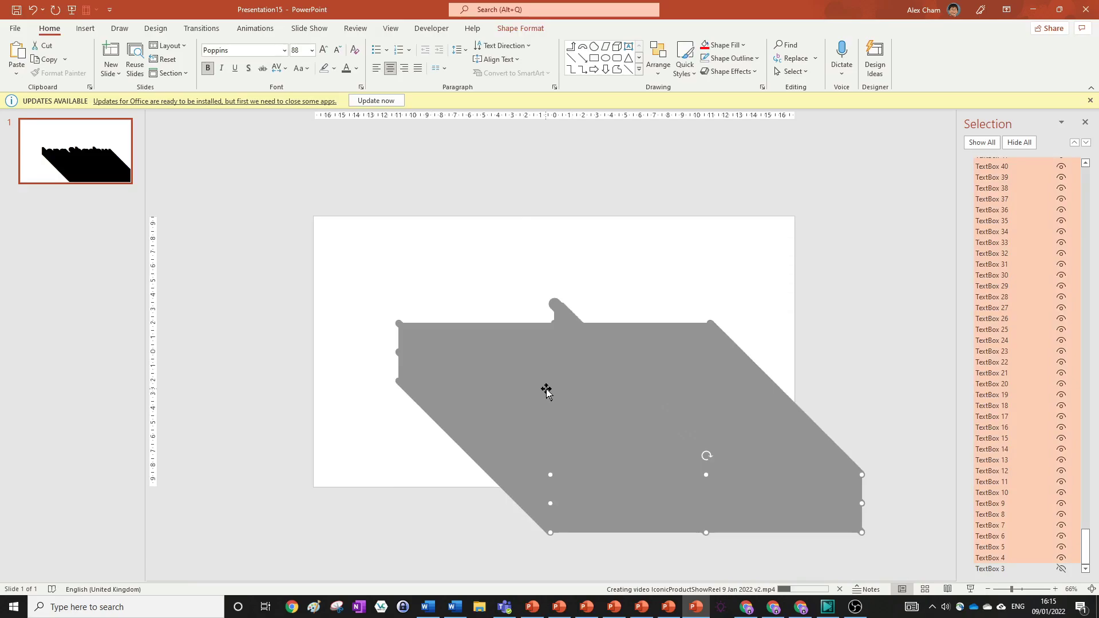
# Union all selected shadow copies into one shape with Merge Shapes
pyautogui.click(522, 29)
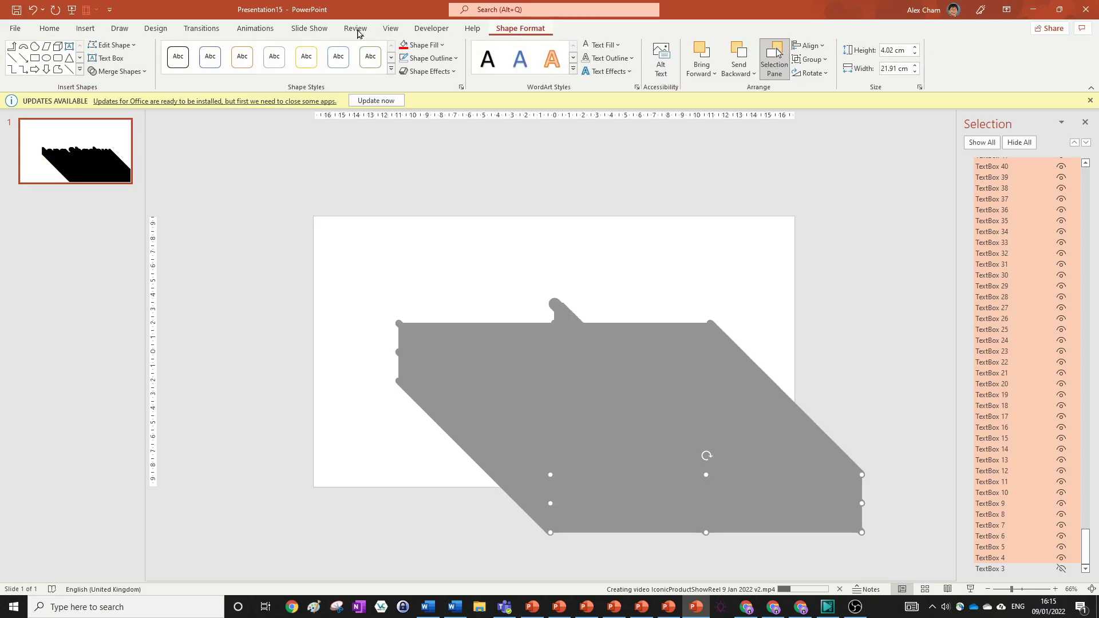
pyautogui.click(114, 73)
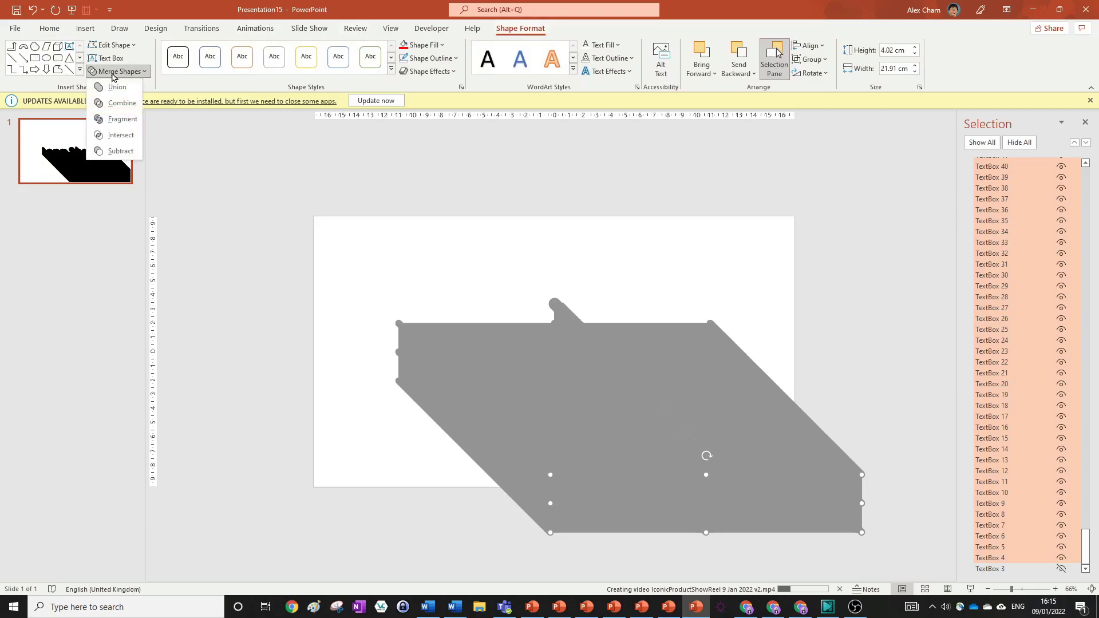
pyautogui.click(121, 87)
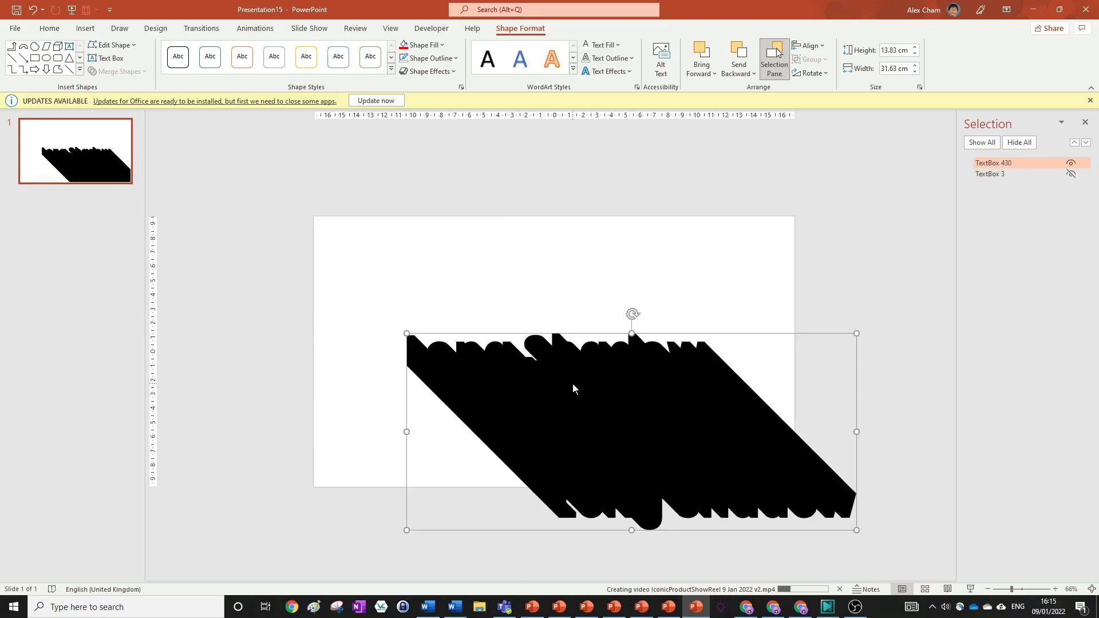
# Try a red fill on the merged shadow, then undo it
pyautogui.click(464, 223)
pyautogui.click(447, 350)
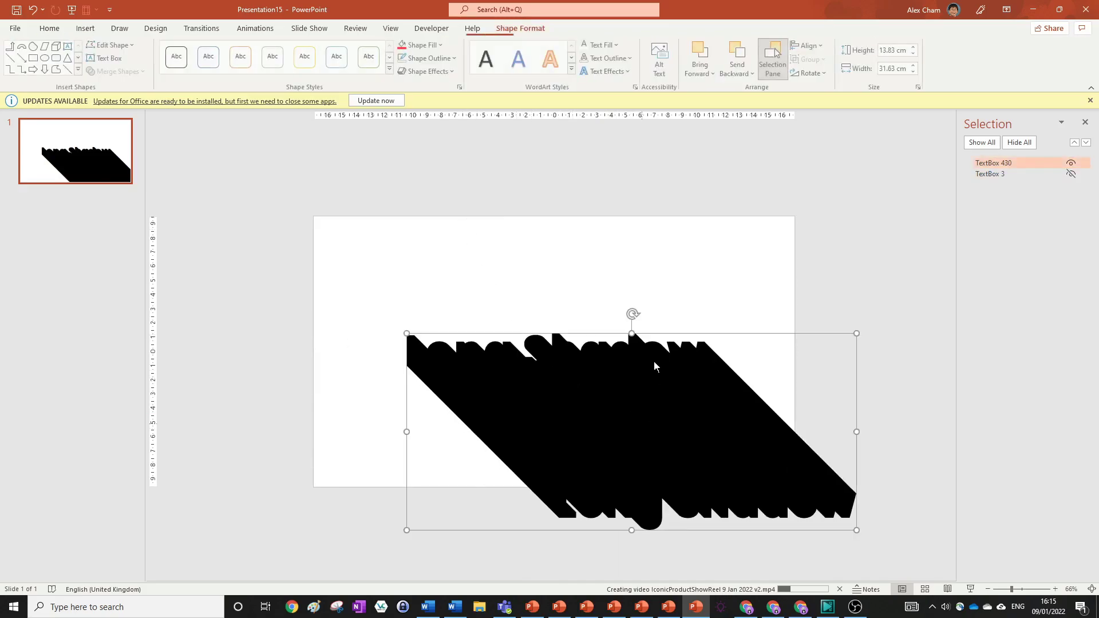
pyautogui.click(421, 46)
pyautogui.click(413, 152)
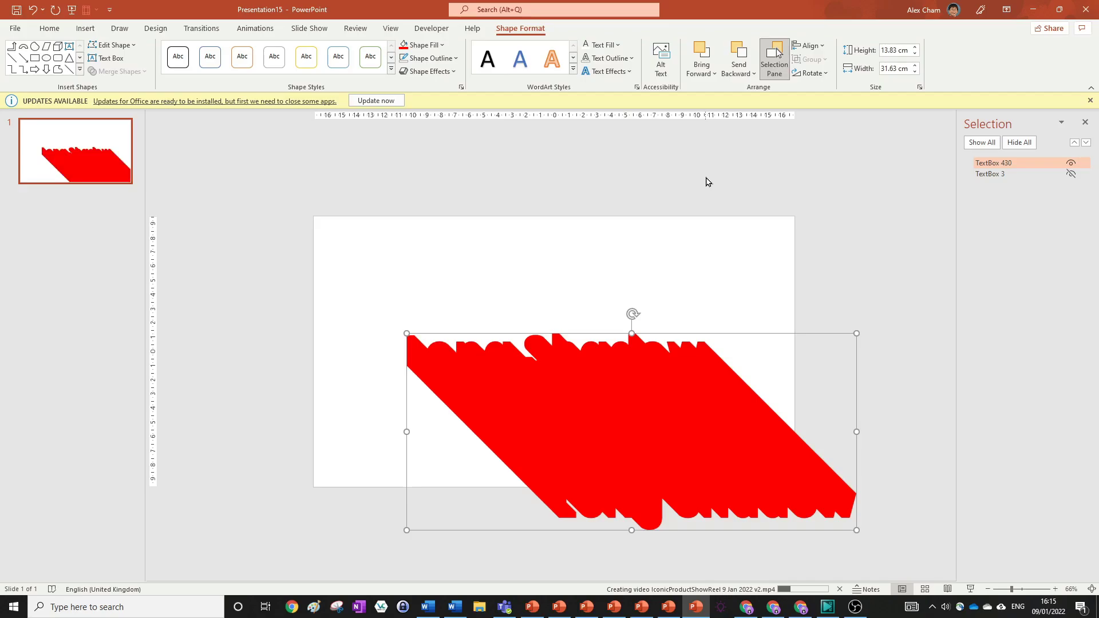
pyautogui.hotkey('ctrl', 'z')
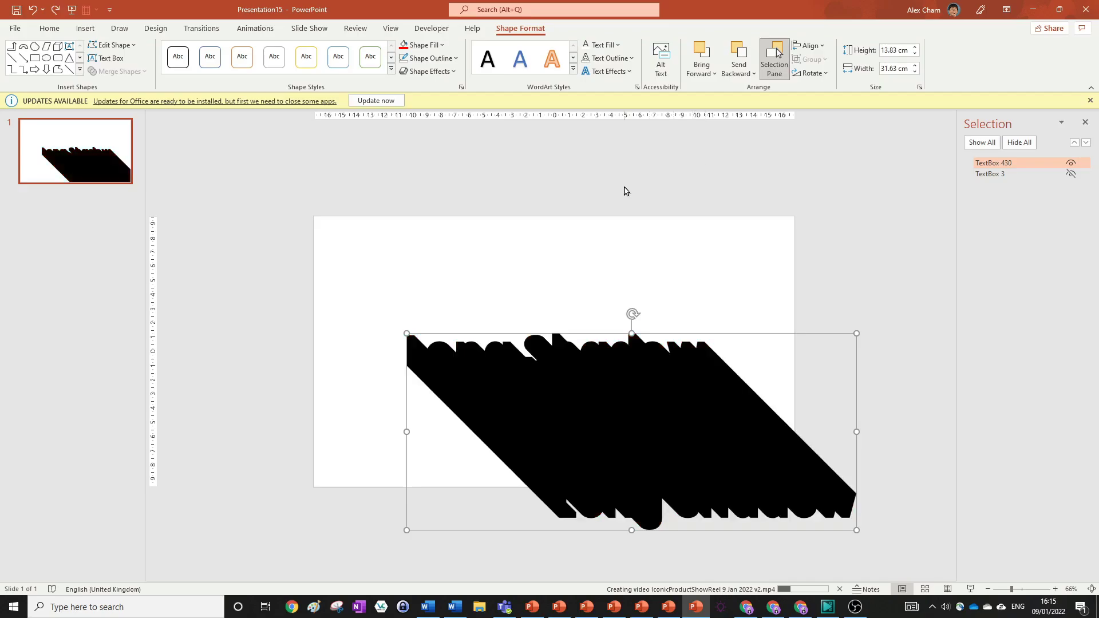
# Unhide the original Long Shadow text and bring it in front of the shadow
pyautogui.click(799, 194)
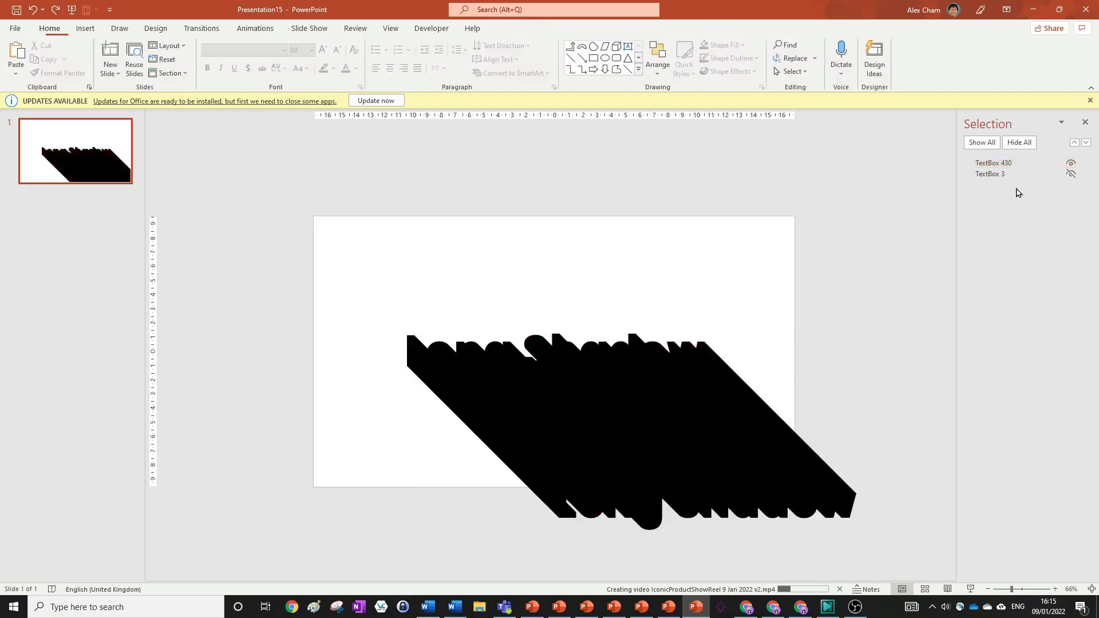
pyautogui.click(1075, 175)
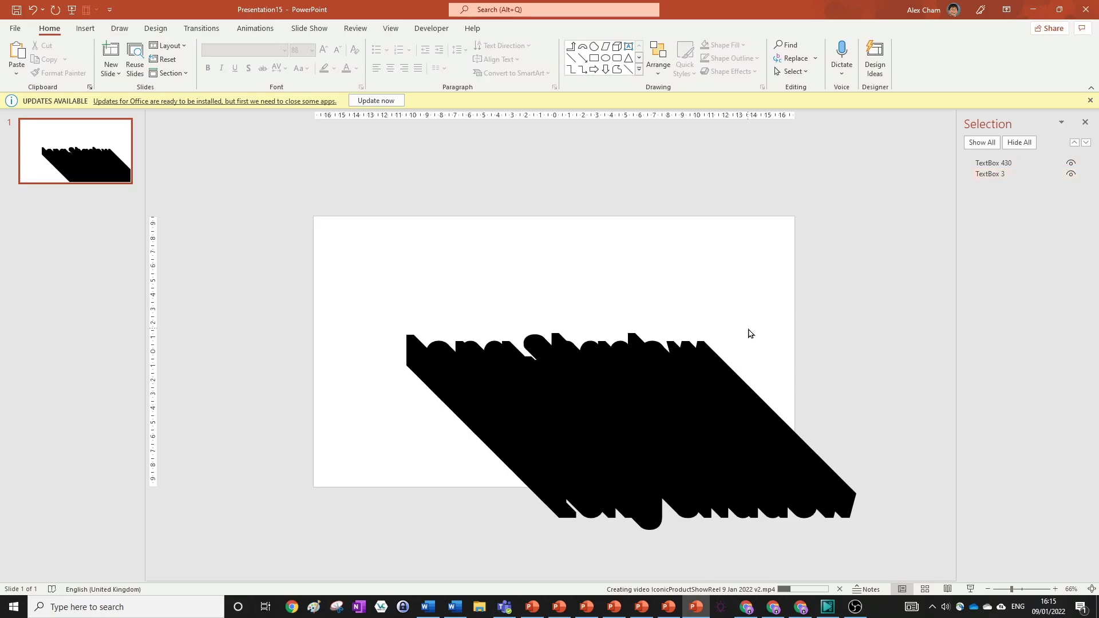
pyautogui.moveTo(855, 421); pyautogui.dragTo(275, 254)
pyautogui.click(519, 29)
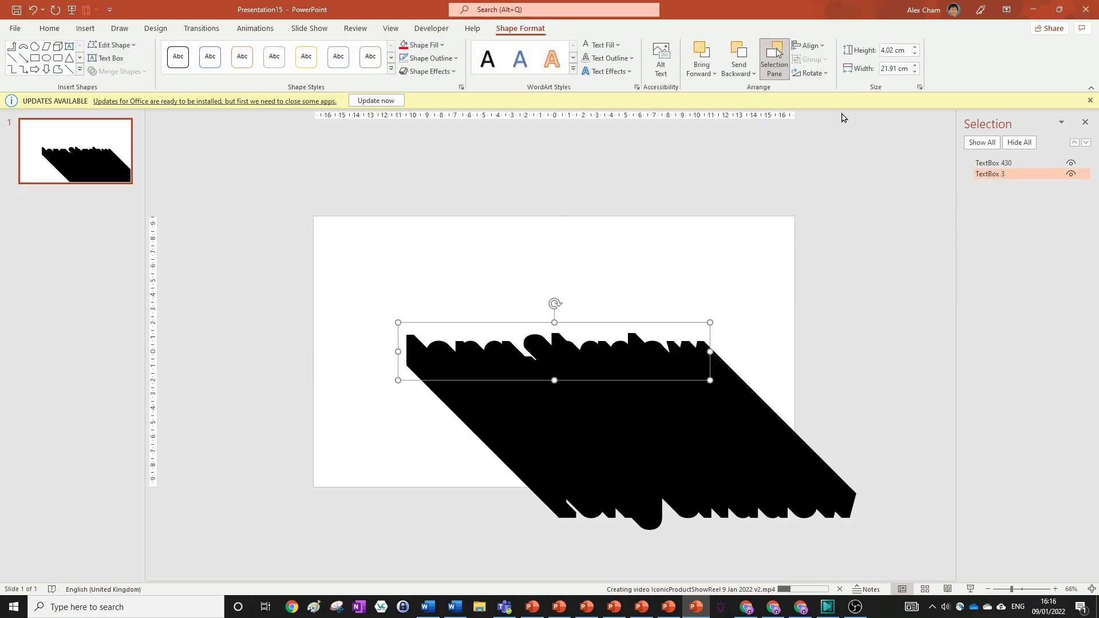
pyautogui.click(702, 73)
pyautogui.click(724, 105)
pyautogui.click(801, 214)
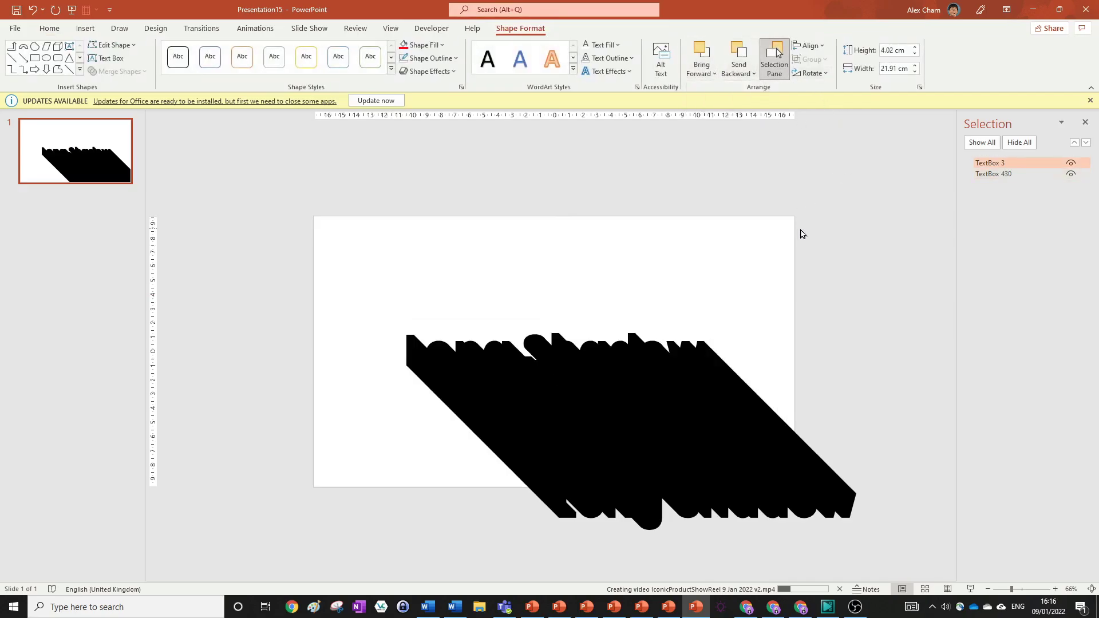
# Nudge the merged shadow up-left and back down-right to check its position
pyautogui.click(763, 455)
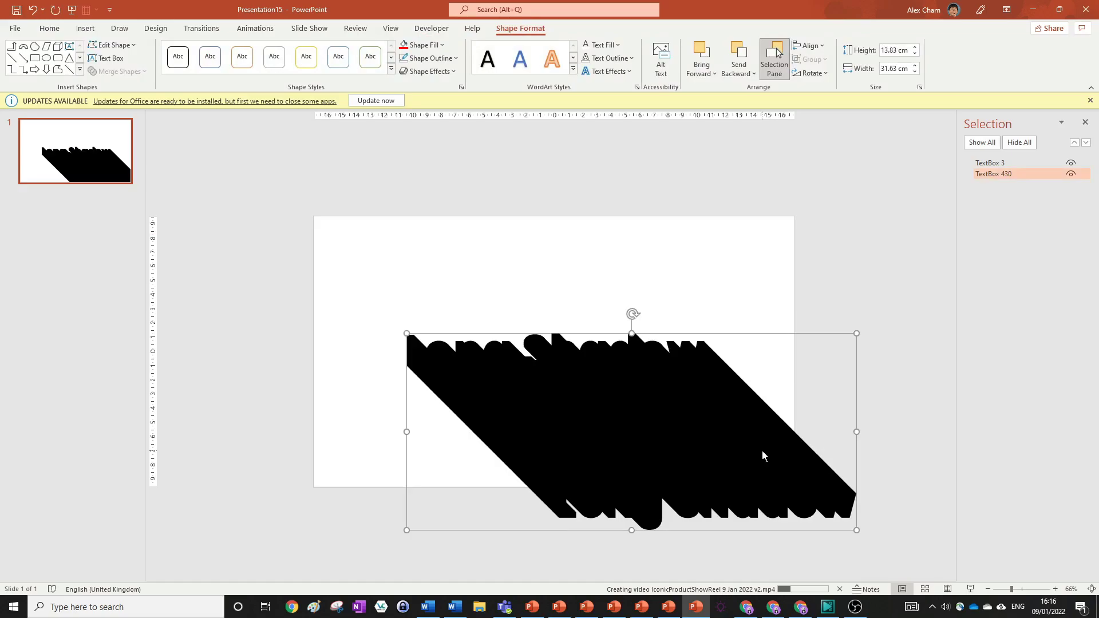
pyautogui.hotkey('ctrl', 'Up')
pyautogui.hotkey('ctrl', 'Left')
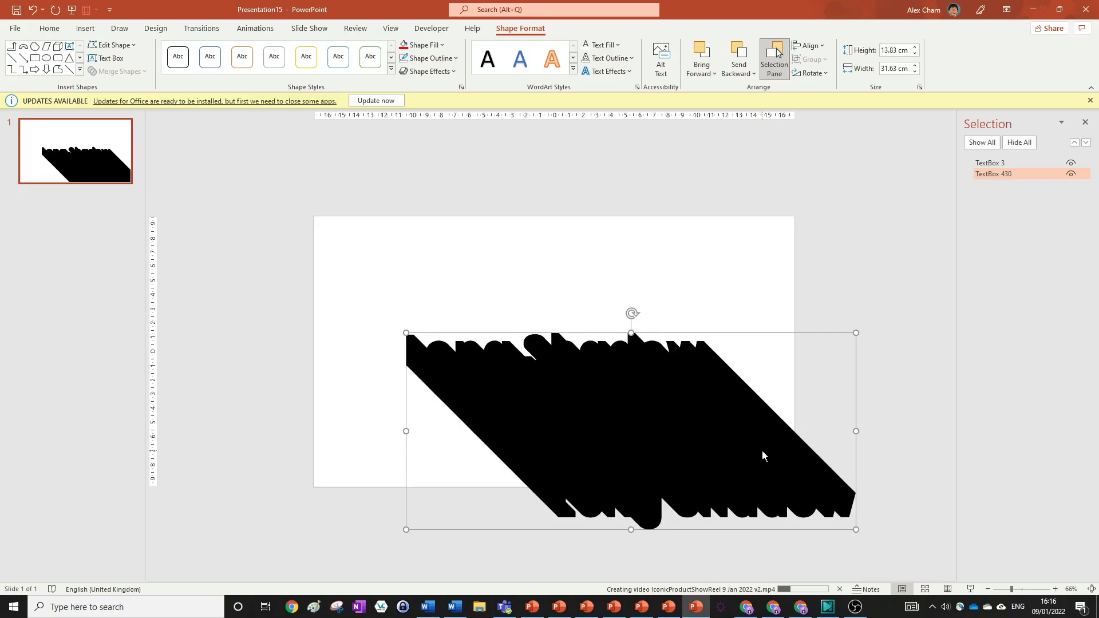
pyautogui.hotkey('ctrl', 'Down')
pyautogui.hotkey('ctrl', 'Right')
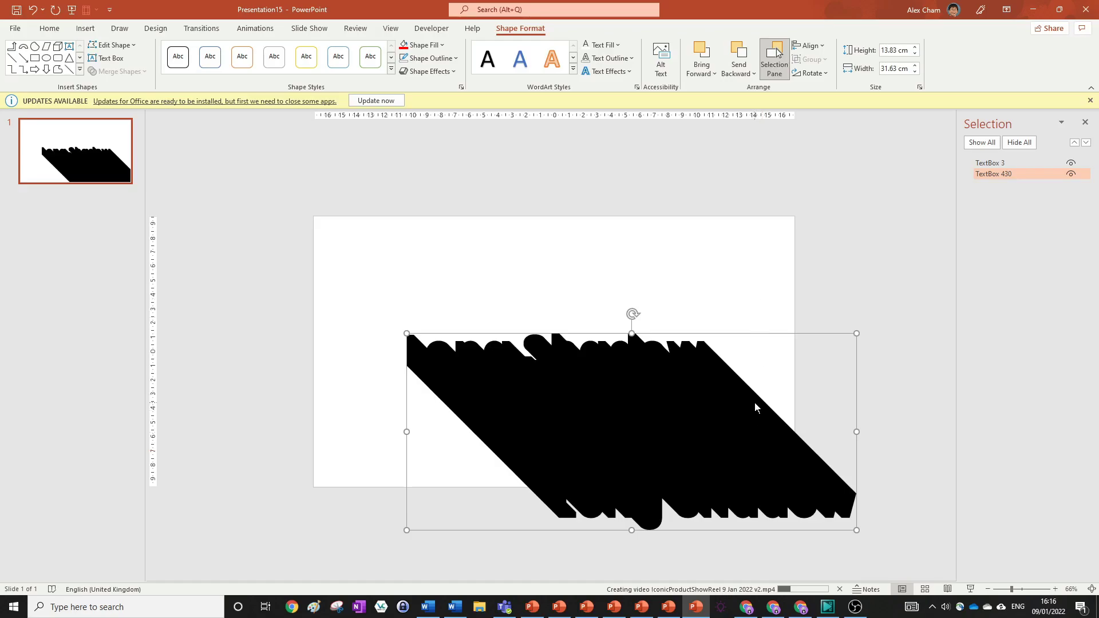
# Open the Format Background pane from the Design tab
pyautogui.click(155, 28)
pyautogui.click(898, 187)
pyautogui.click(996, 57)
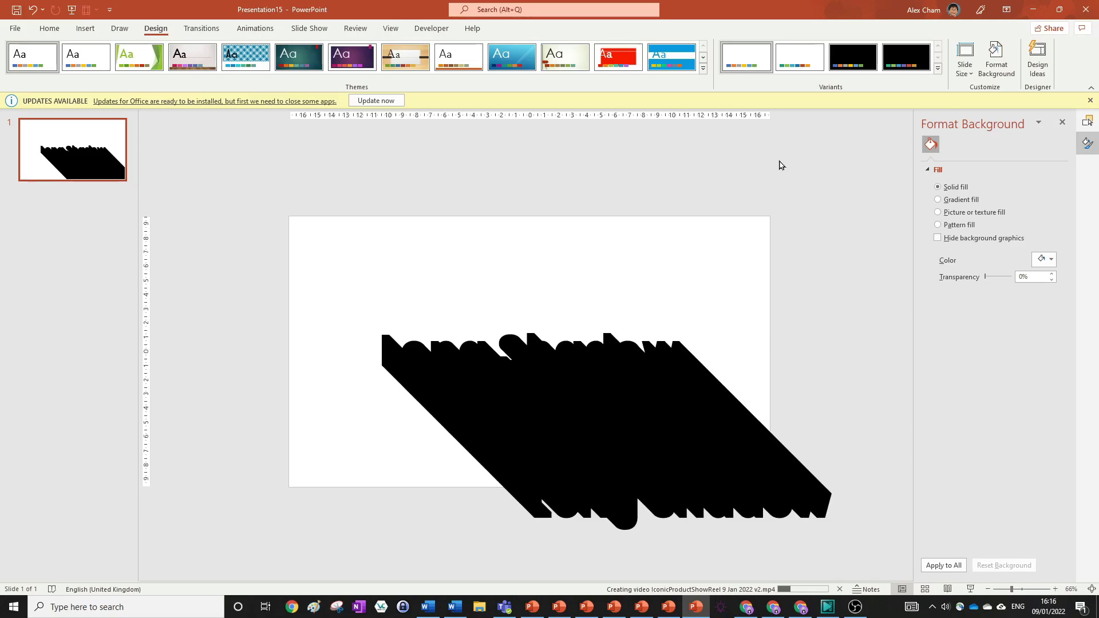
# Fill the front Long Shadow text with a light grey theme colour
pyautogui.click(583, 335)
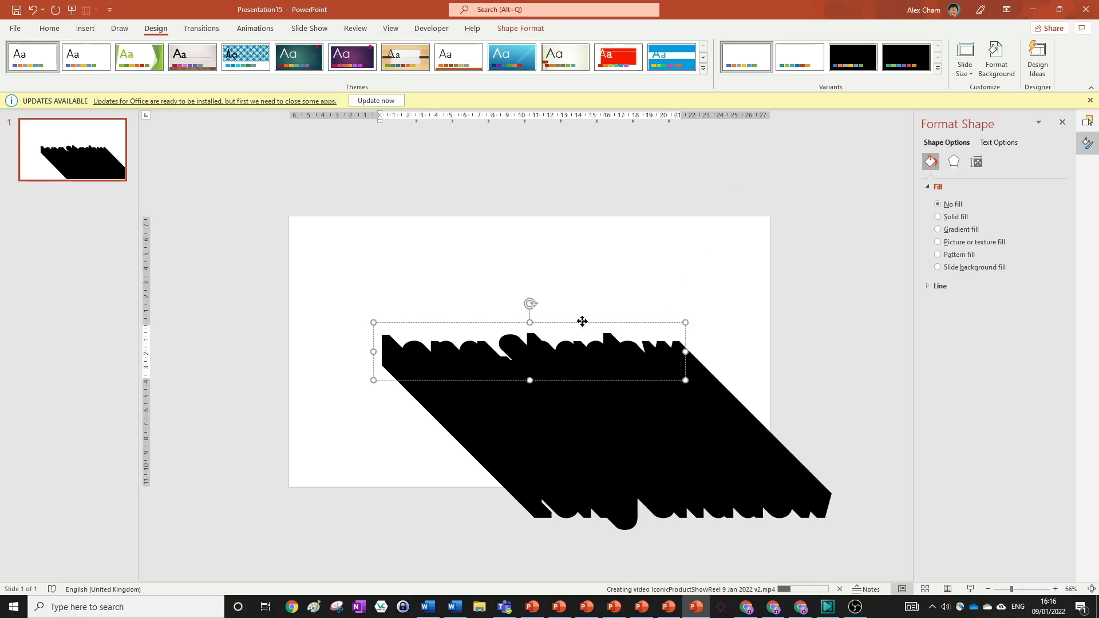
pyautogui.click(995, 142)
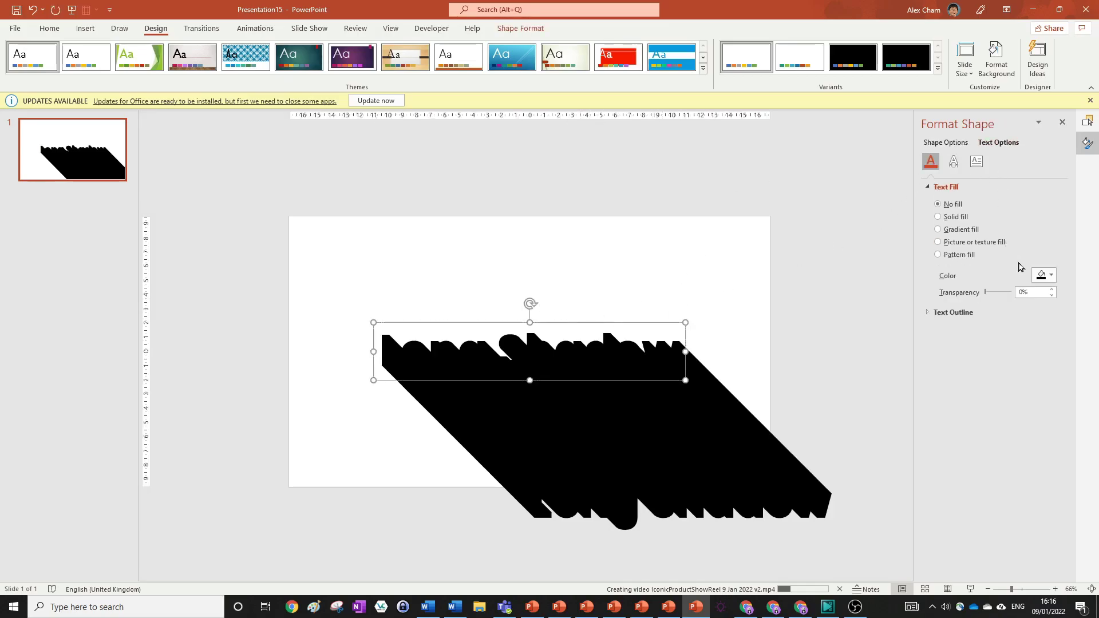
pyautogui.click(1043, 279)
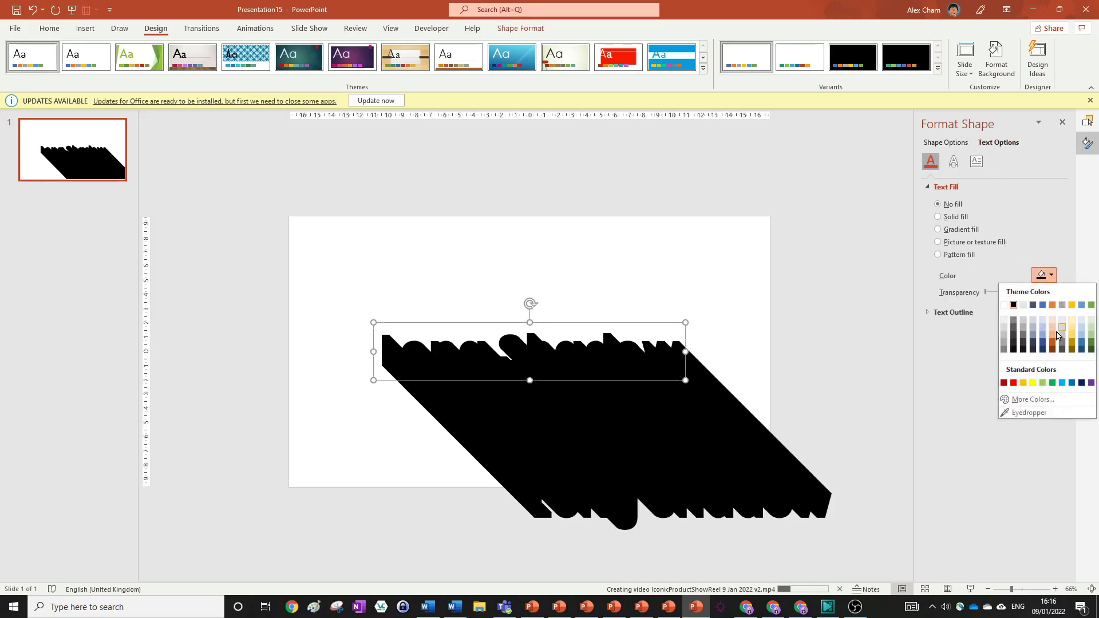
pyautogui.click(1005, 332)
pyautogui.click(761, 232)
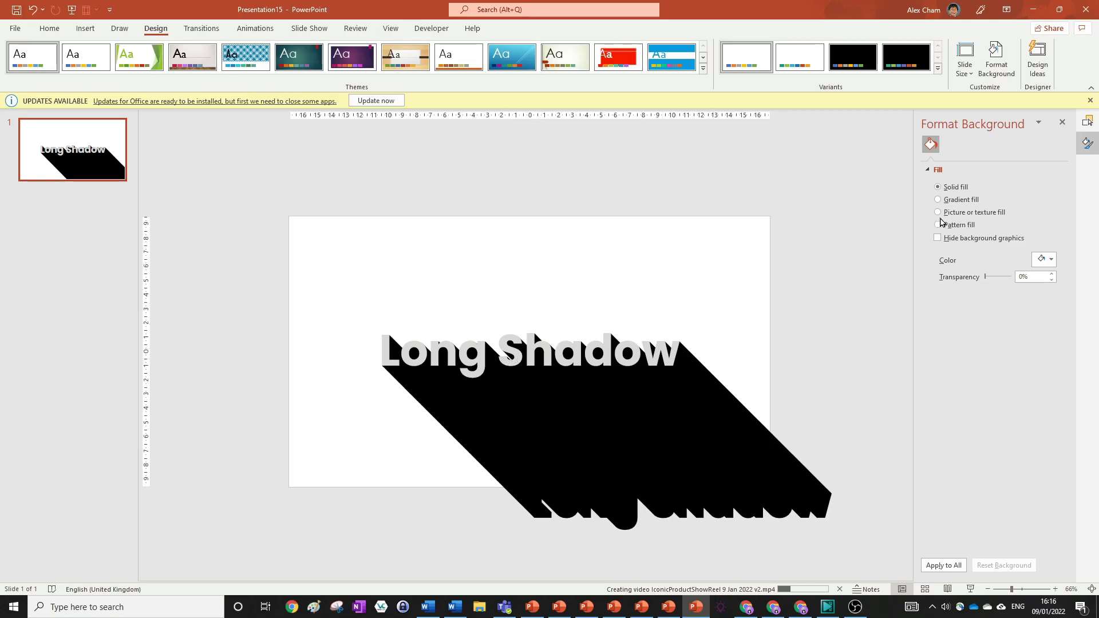
# Fill the slide background with a mid-grey theme colour
pyautogui.click(1045, 260)
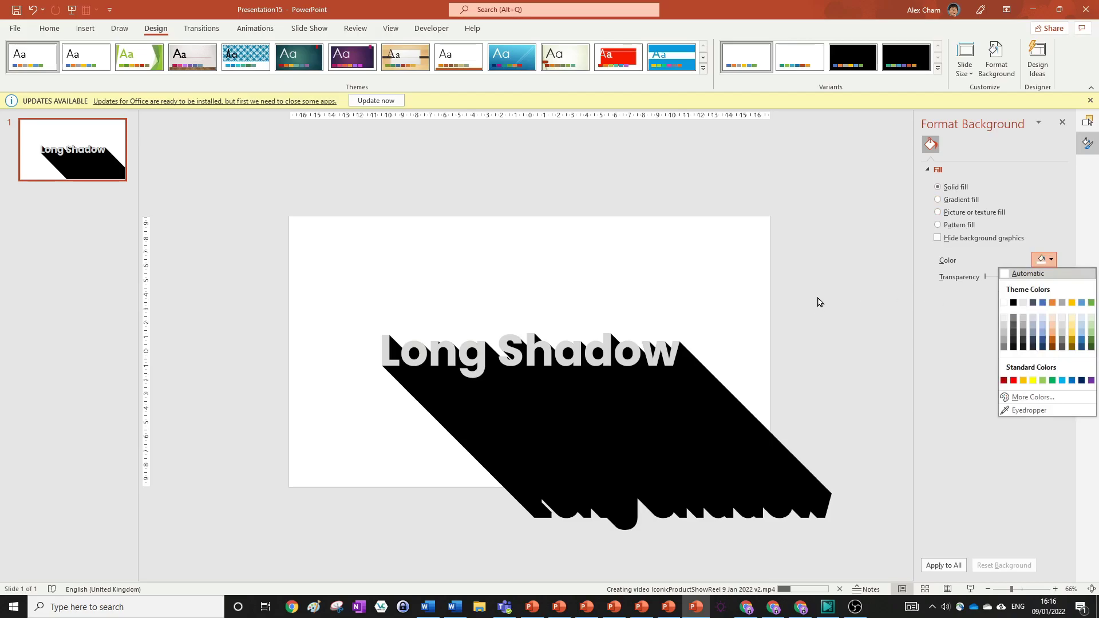
pyautogui.click(1004, 347)
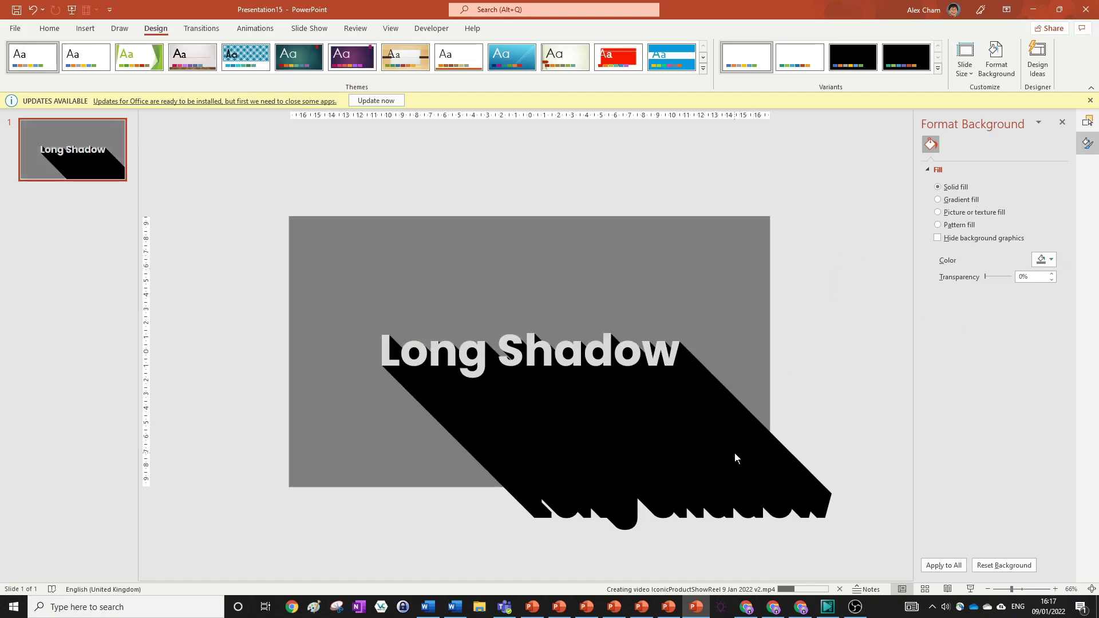
pyautogui.click(740, 448)
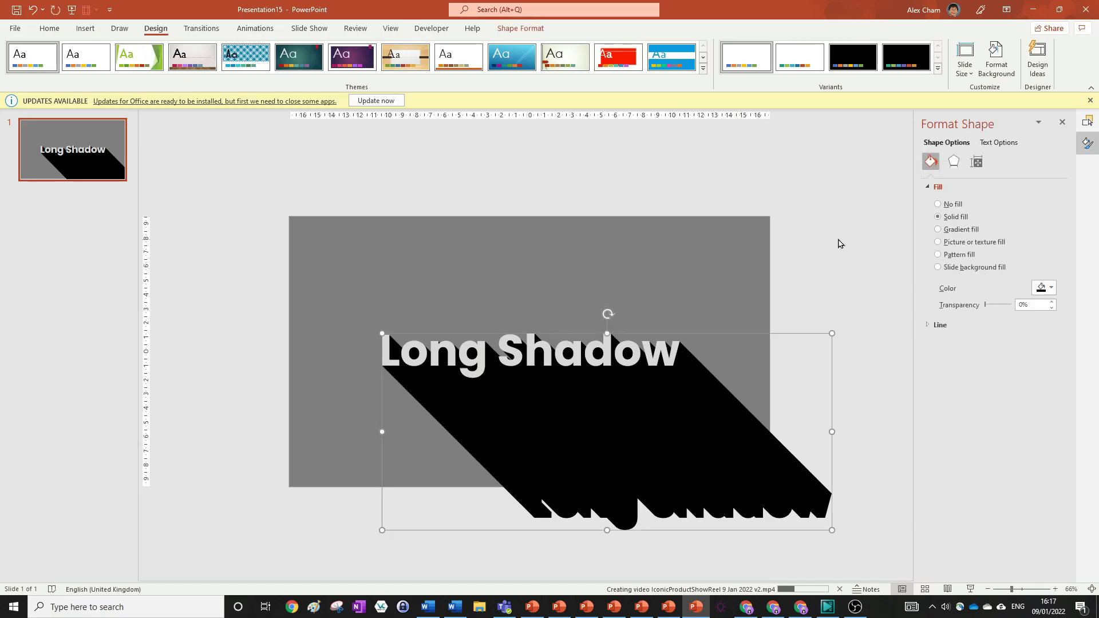
# Give the long shadow a 270° linear gradient fill, setting its first gradient stop to grey
pyautogui.click(942, 231)
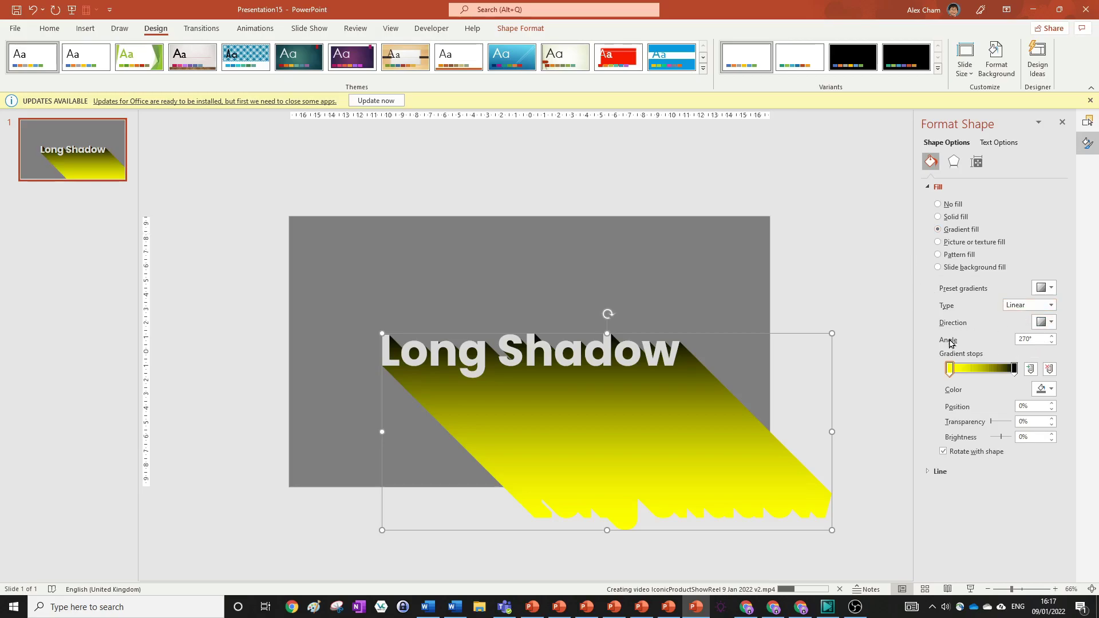
pyautogui.click(1049, 323)
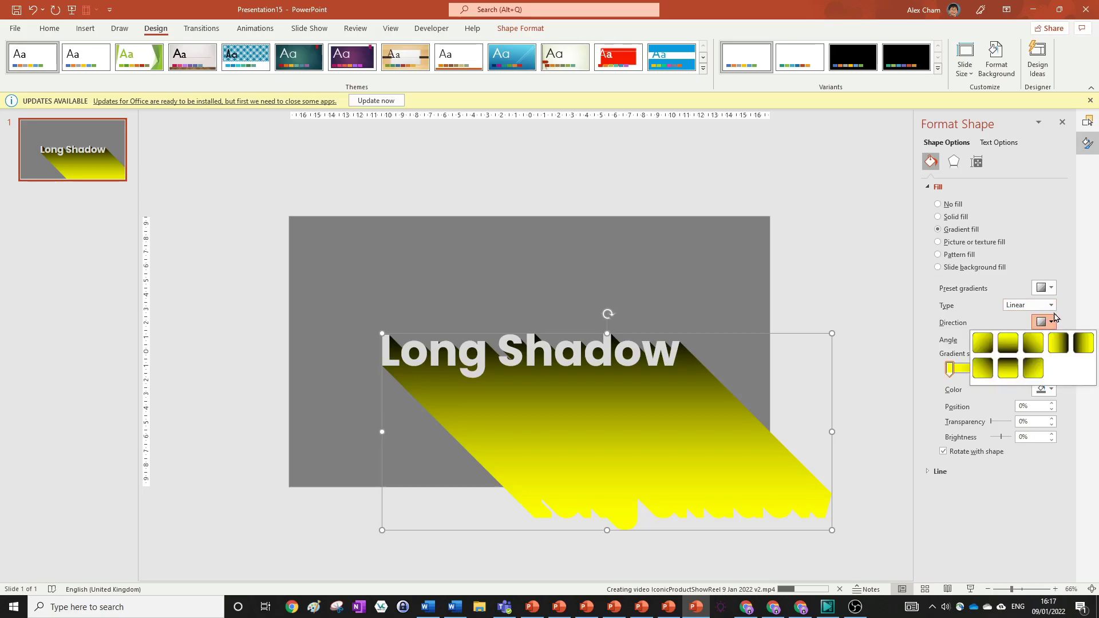
pyautogui.click(850, 250)
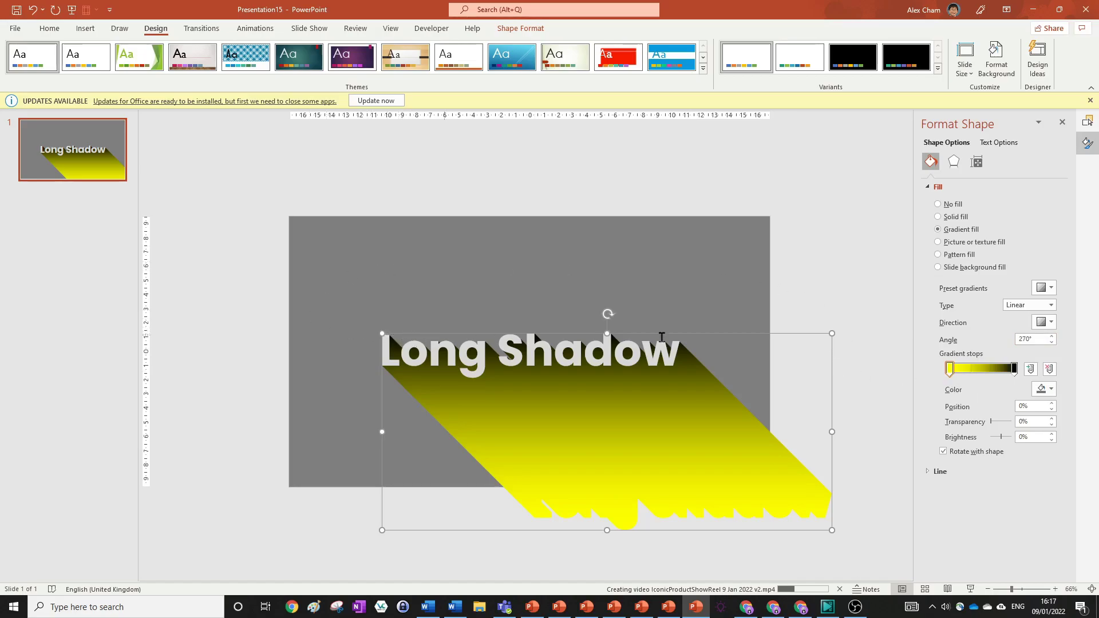
pyautogui.click(1014, 369)
pyautogui.click(950, 369)
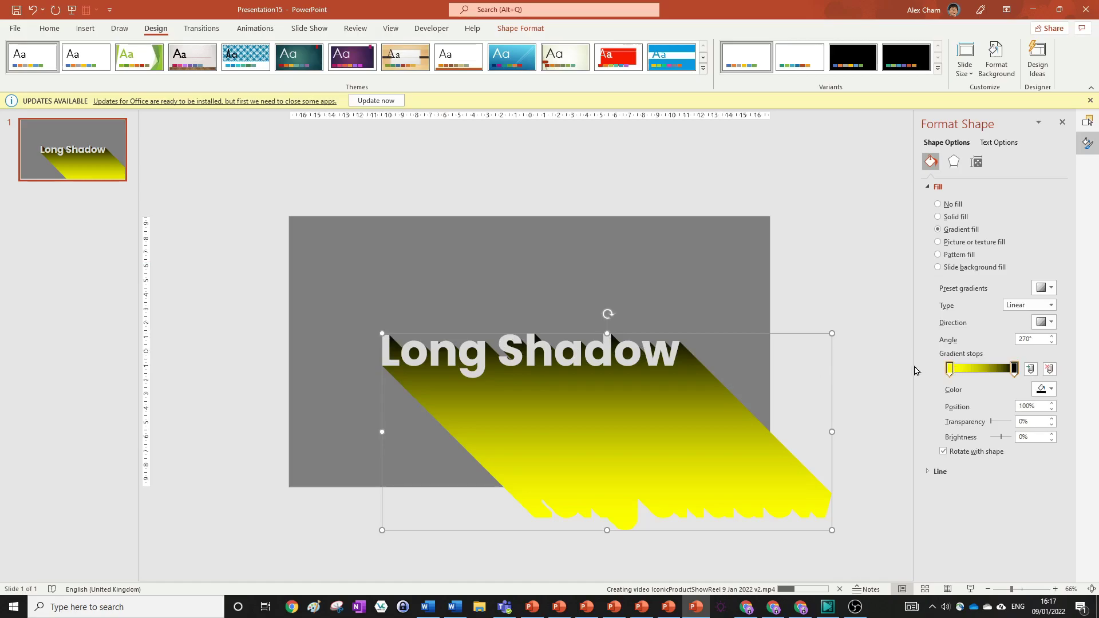
pyautogui.click(1046, 389)
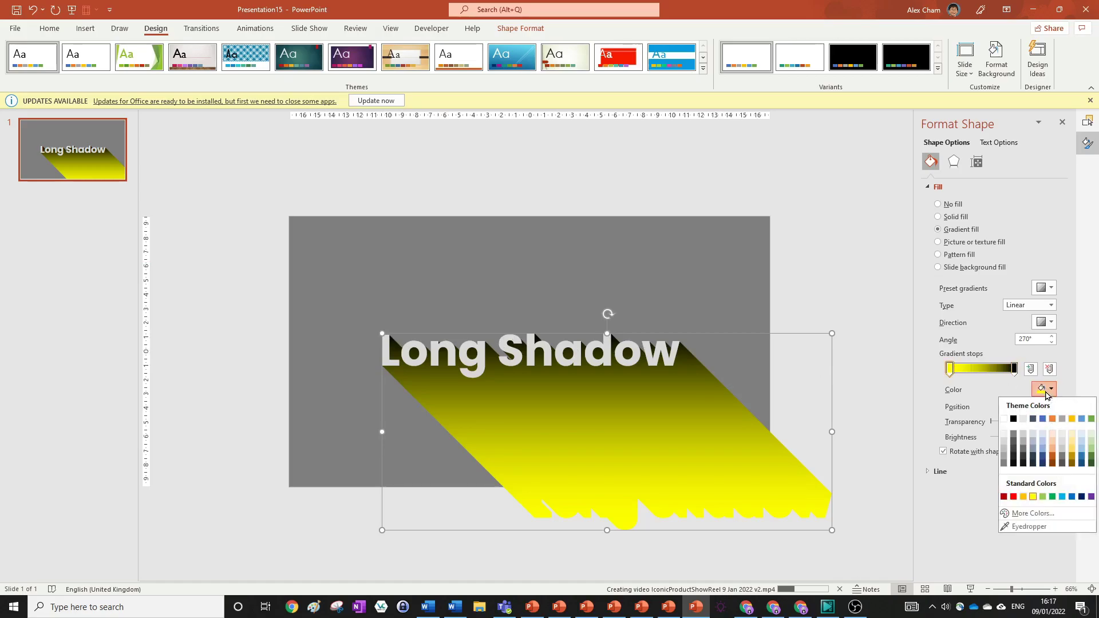
pyautogui.click(1005, 453)
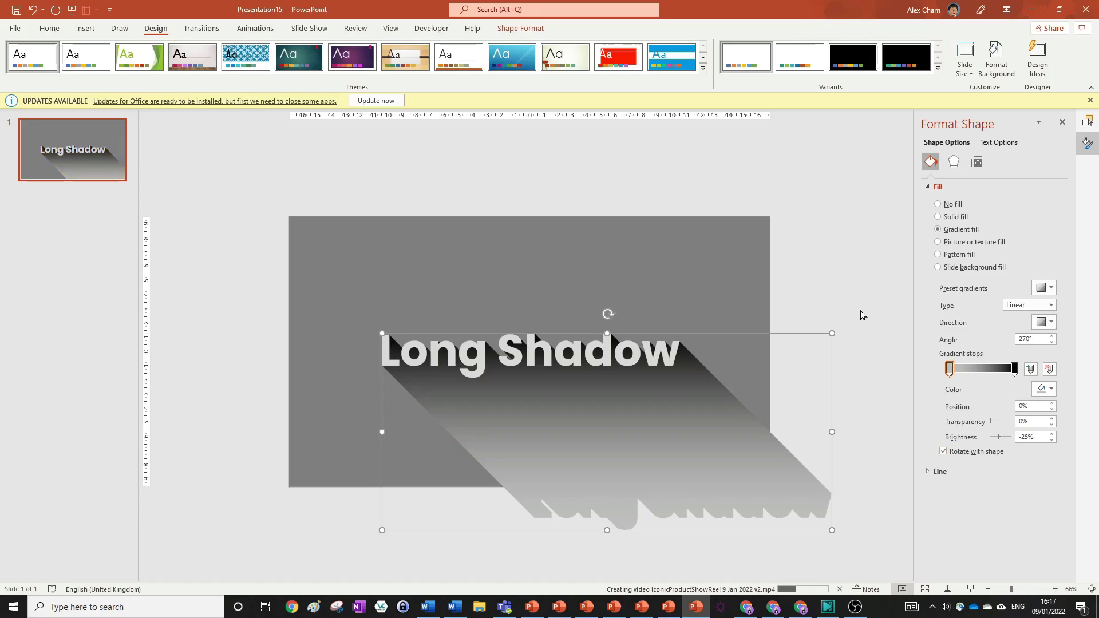
pyautogui.click(773, 227)
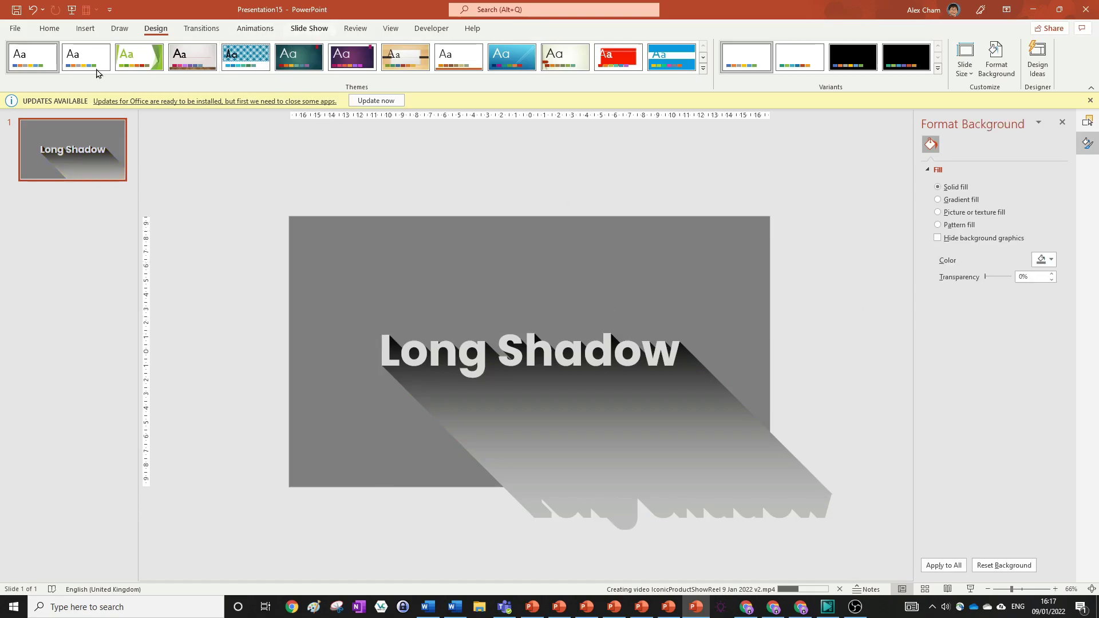
# Duplicate slide 1 to make an identical slide 2
pyautogui.scroll(-3, 21, 58)
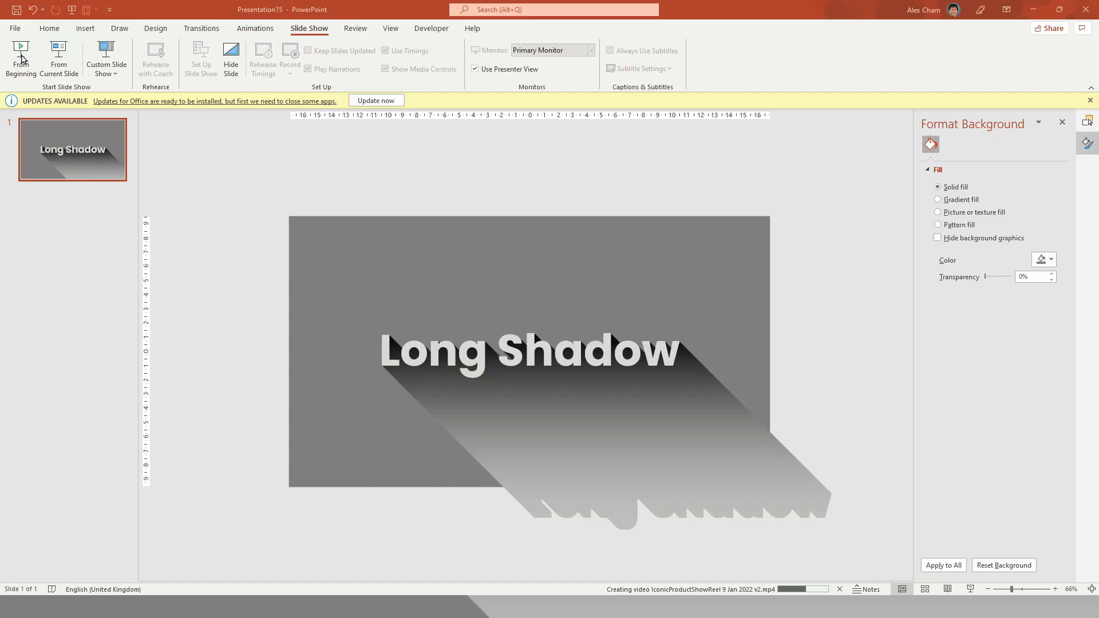
pyautogui.rightClick(73, 147)
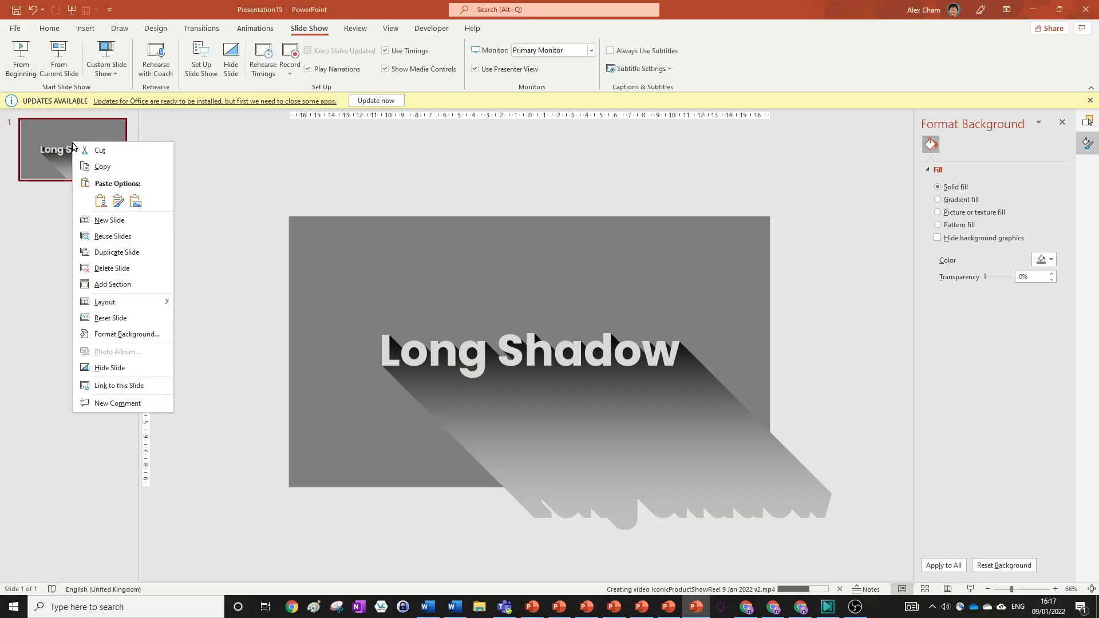
pyautogui.click(138, 258)
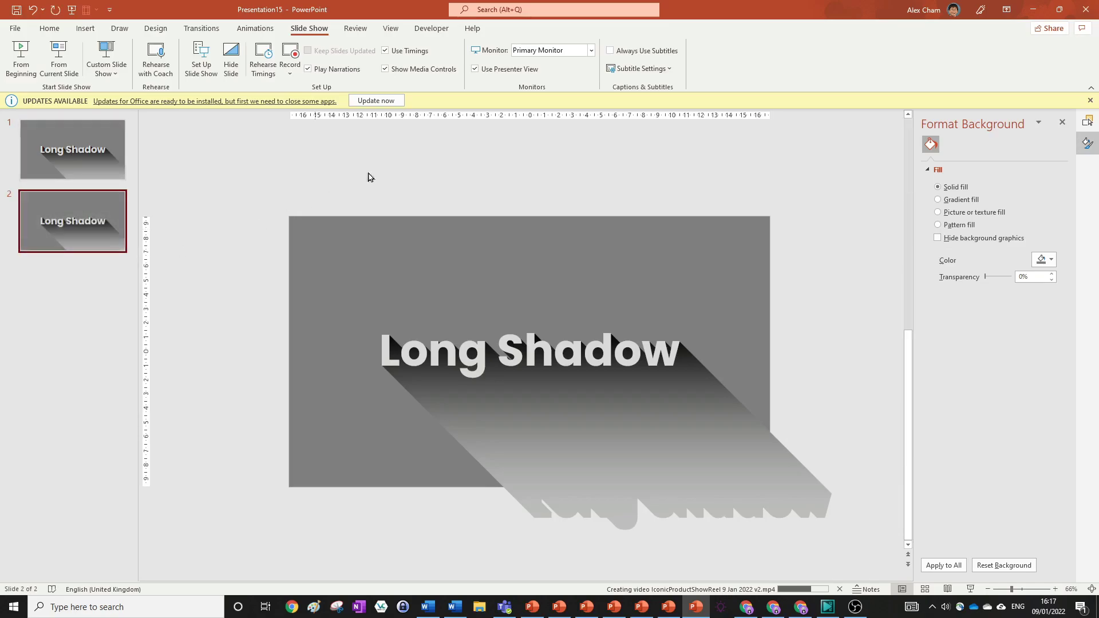
# Make slide 2's Long Shadow lettering pale green and its background dark green
pyautogui.click(1050, 260)
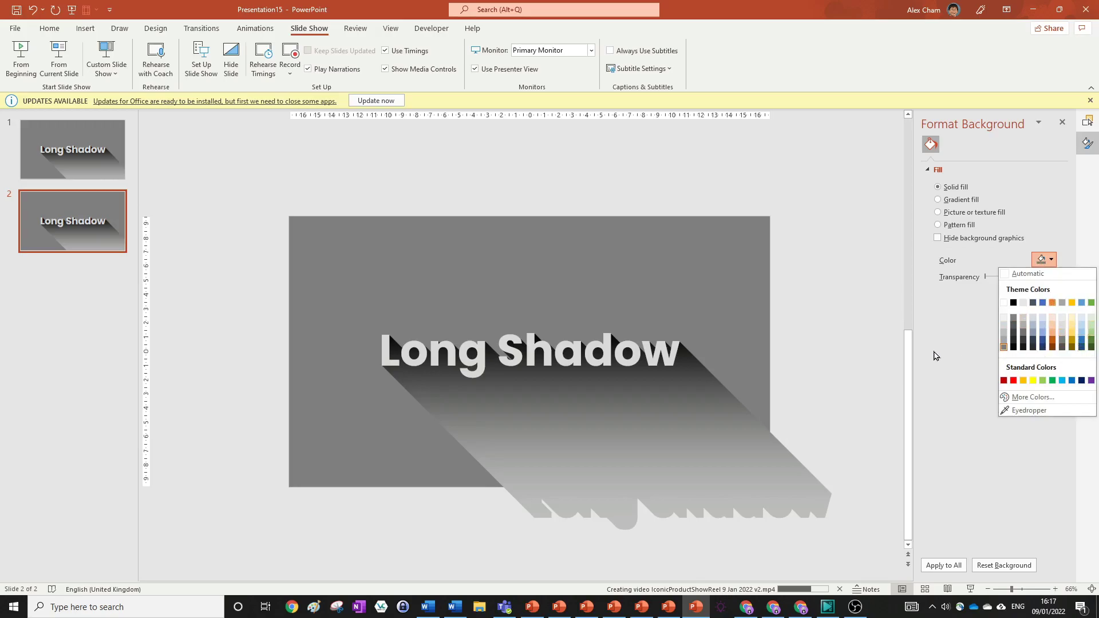
pyautogui.click(481, 347)
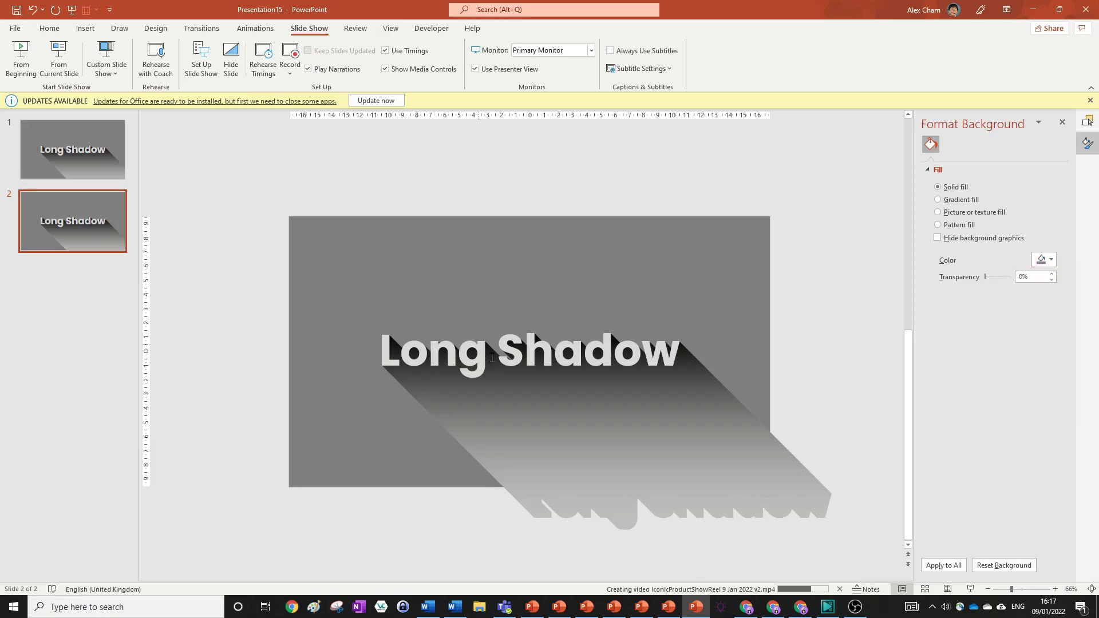
pyautogui.click(507, 347)
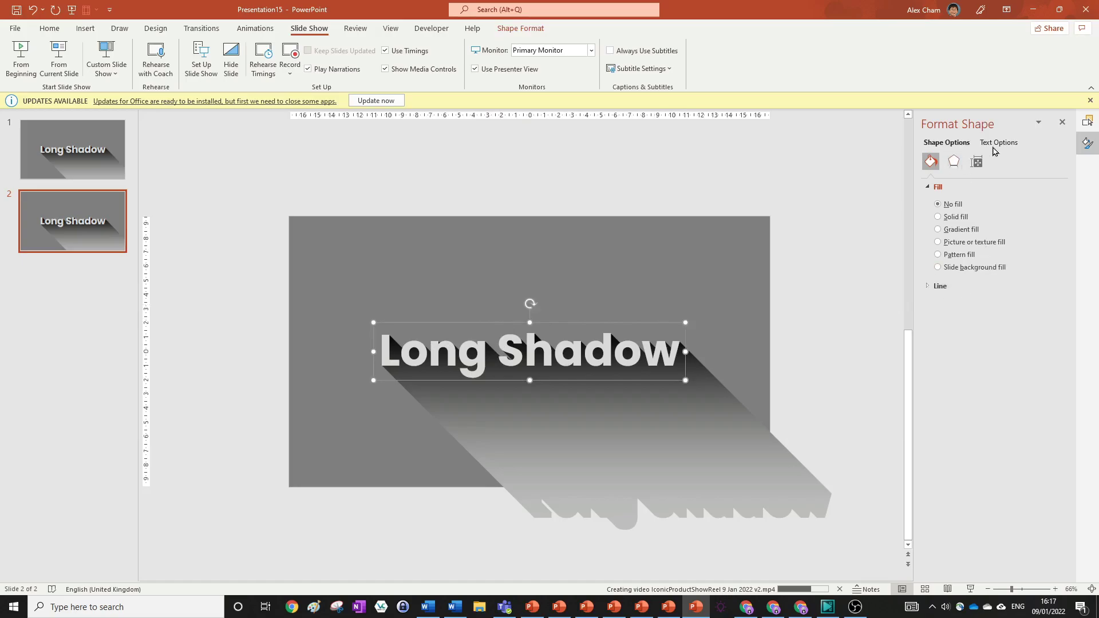
pyautogui.click(999, 142)
pyautogui.click(1042, 276)
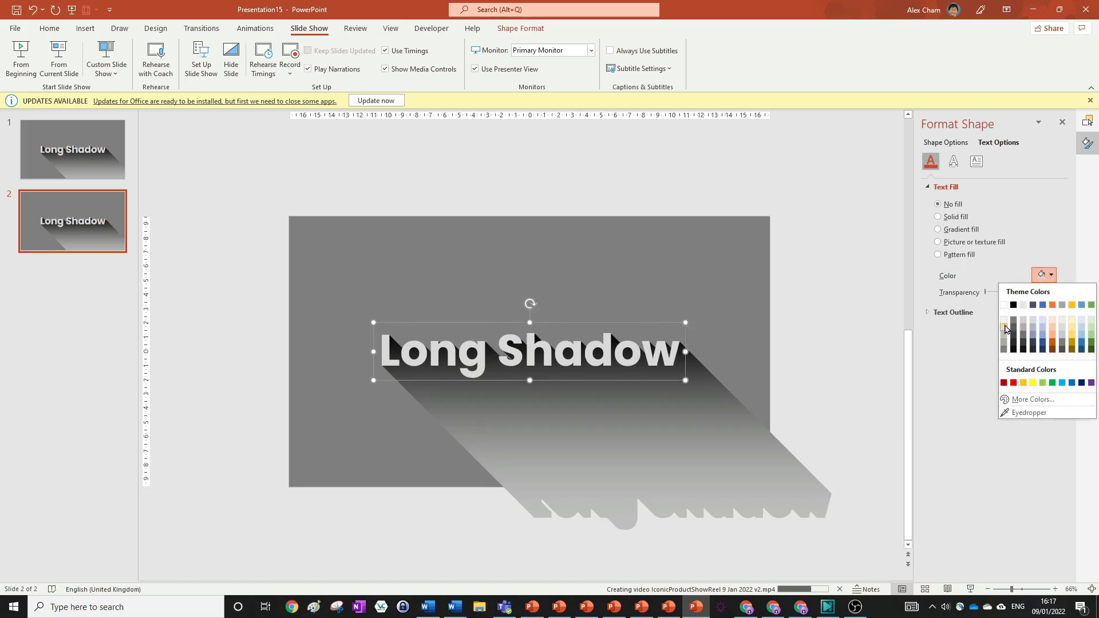
pyautogui.click(1094, 334)
pyautogui.click(705, 163)
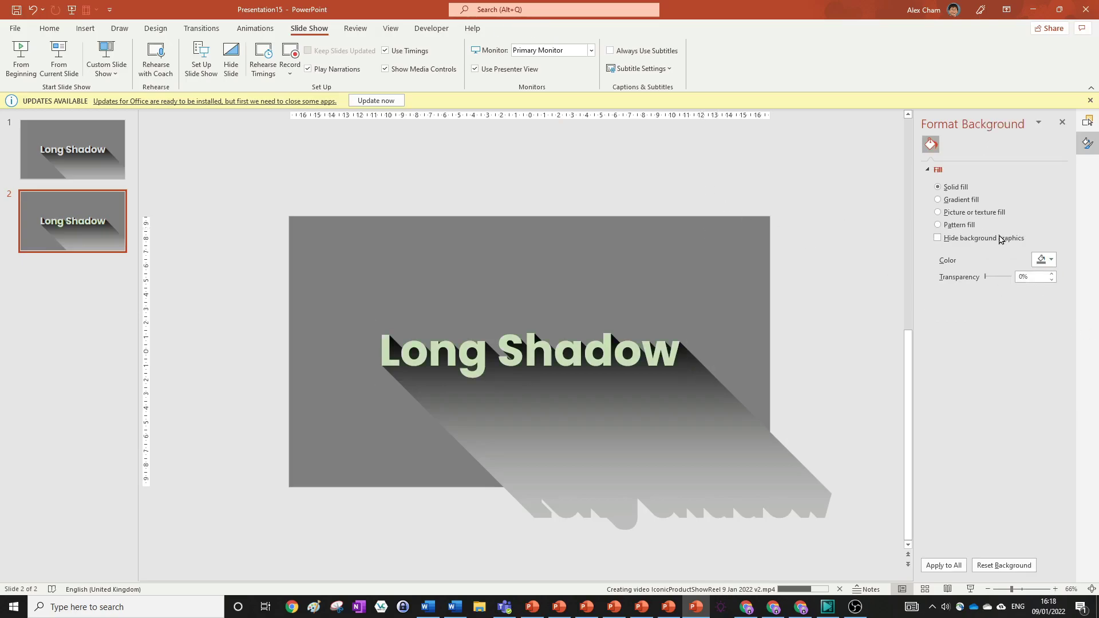
pyautogui.click(1046, 261)
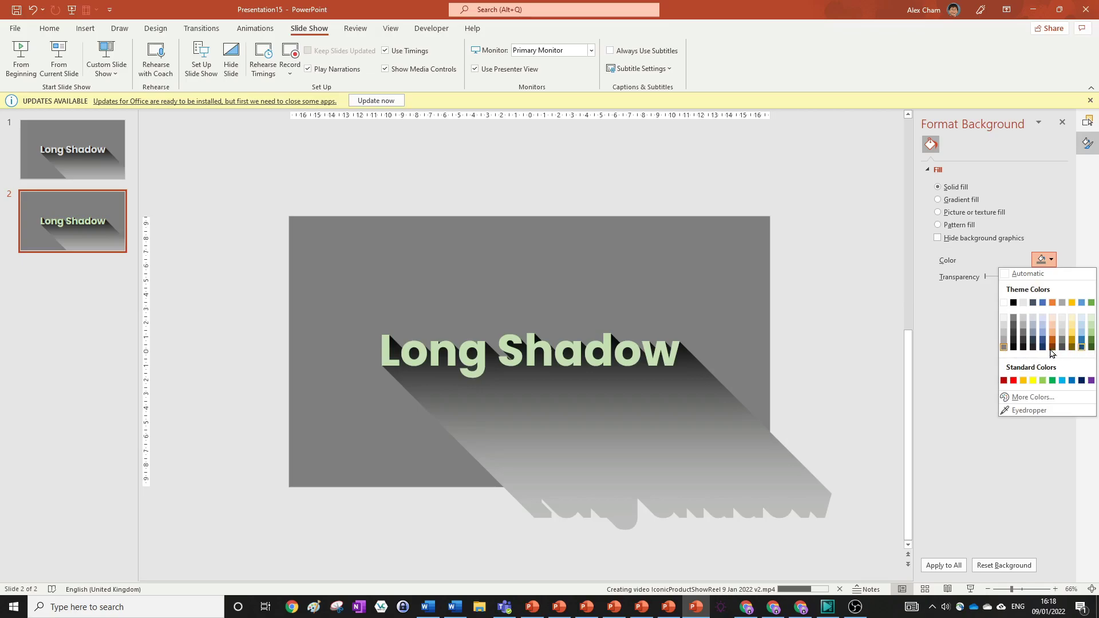
pyautogui.click(1092, 347)
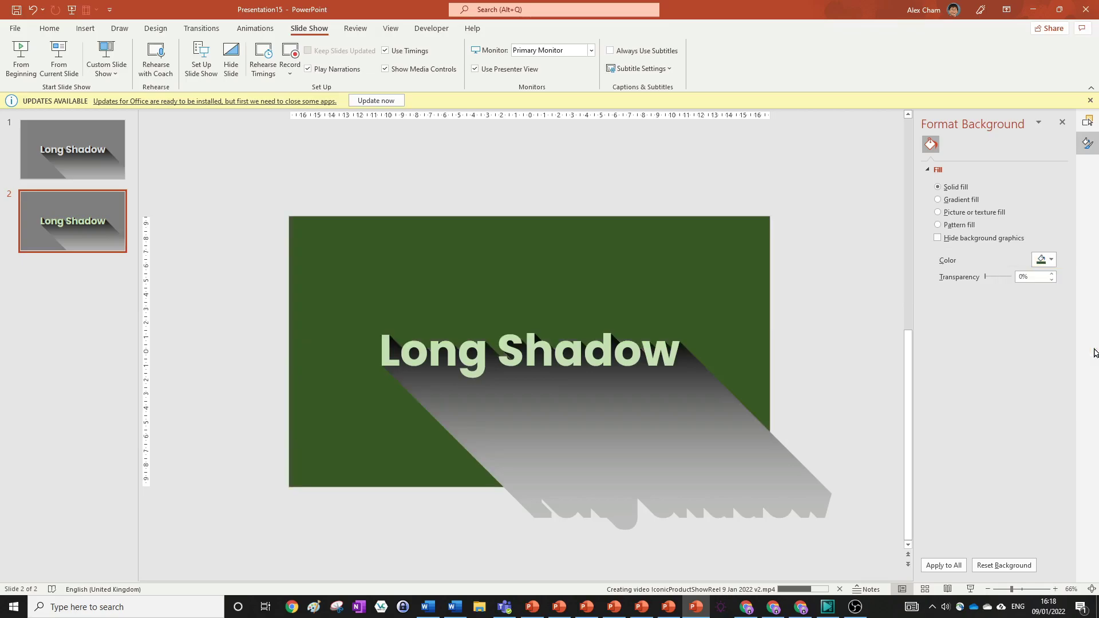
# Set the long shadow's first gradient stop to light green
pyautogui.click(657, 407)
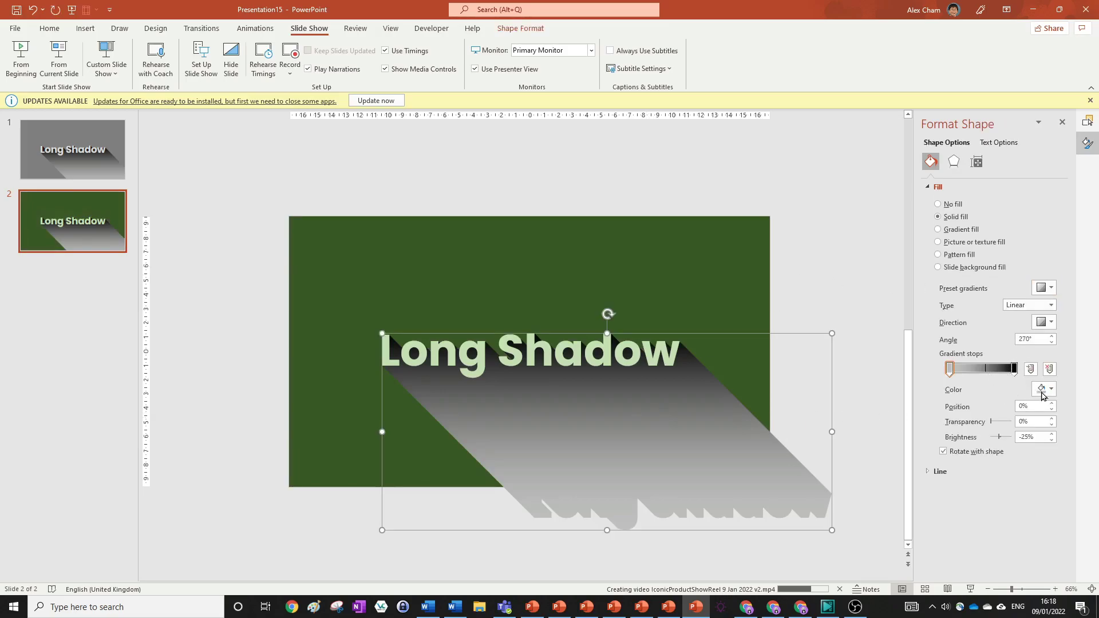
pyautogui.click(1043, 395)
pyautogui.click(993, 454)
pyautogui.click(1041, 389)
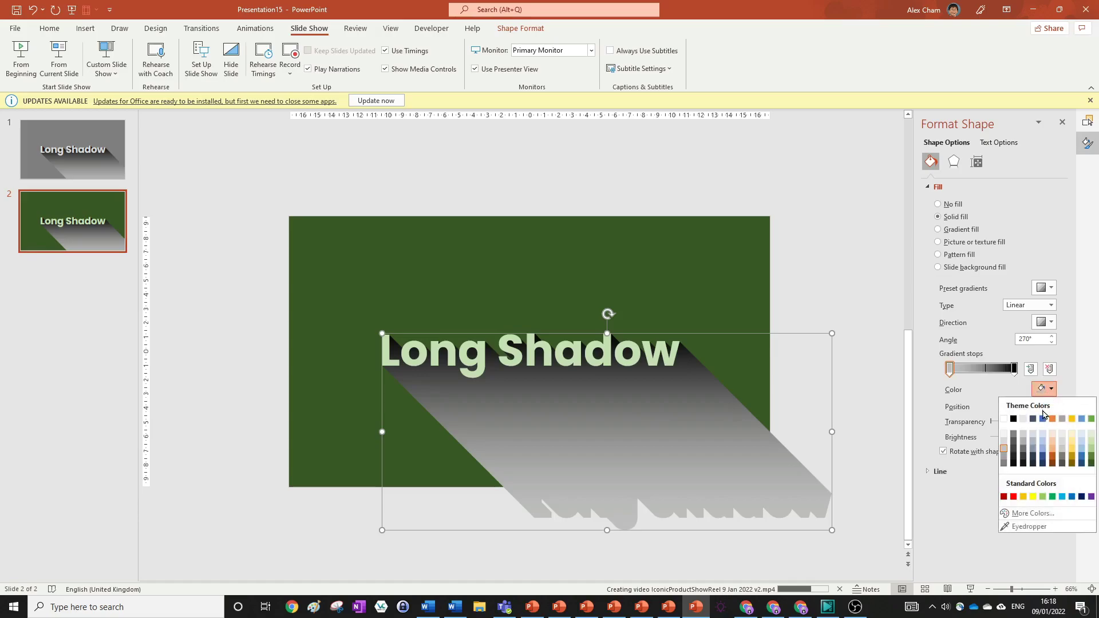
pyautogui.click(1092, 449)
pyautogui.click(846, 254)
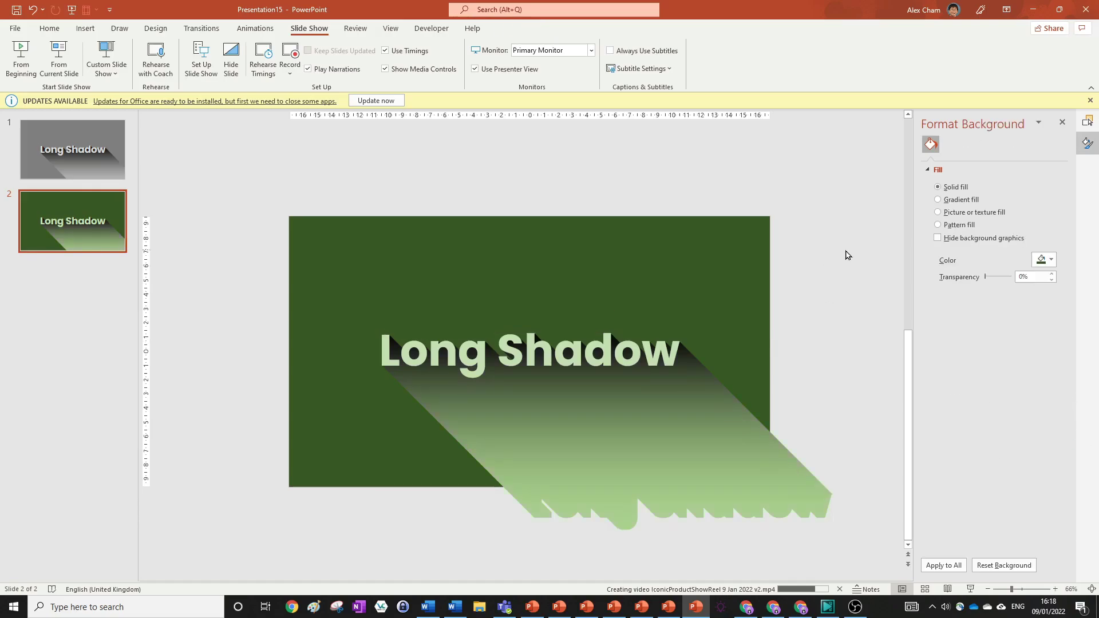
# Change the slide background to light green
pyautogui.click(1047, 260)
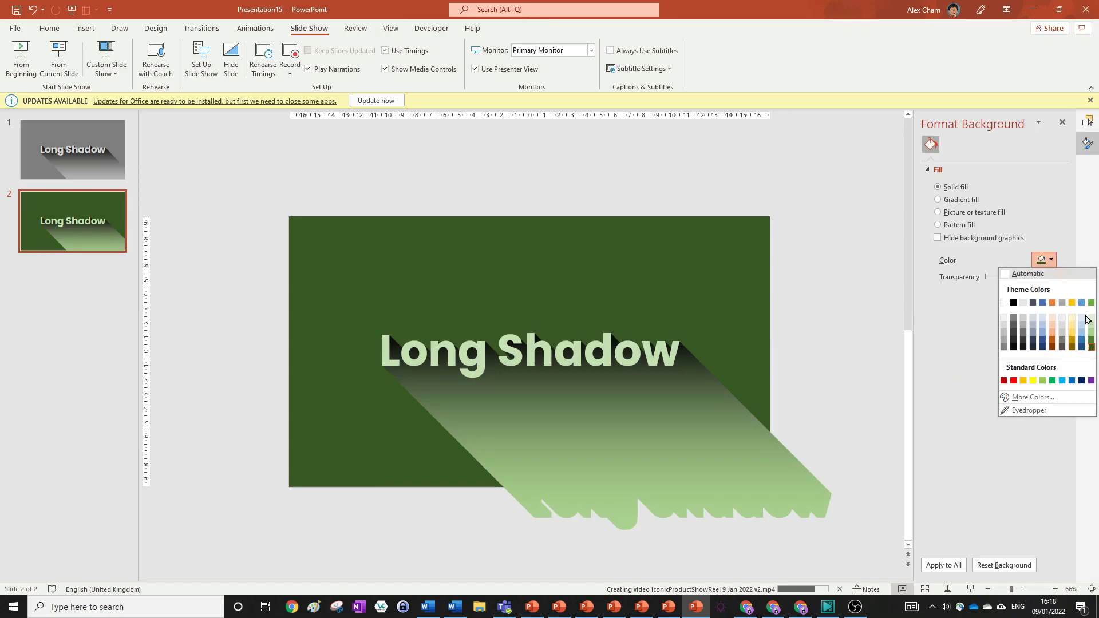
pyautogui.click(1091, 333)
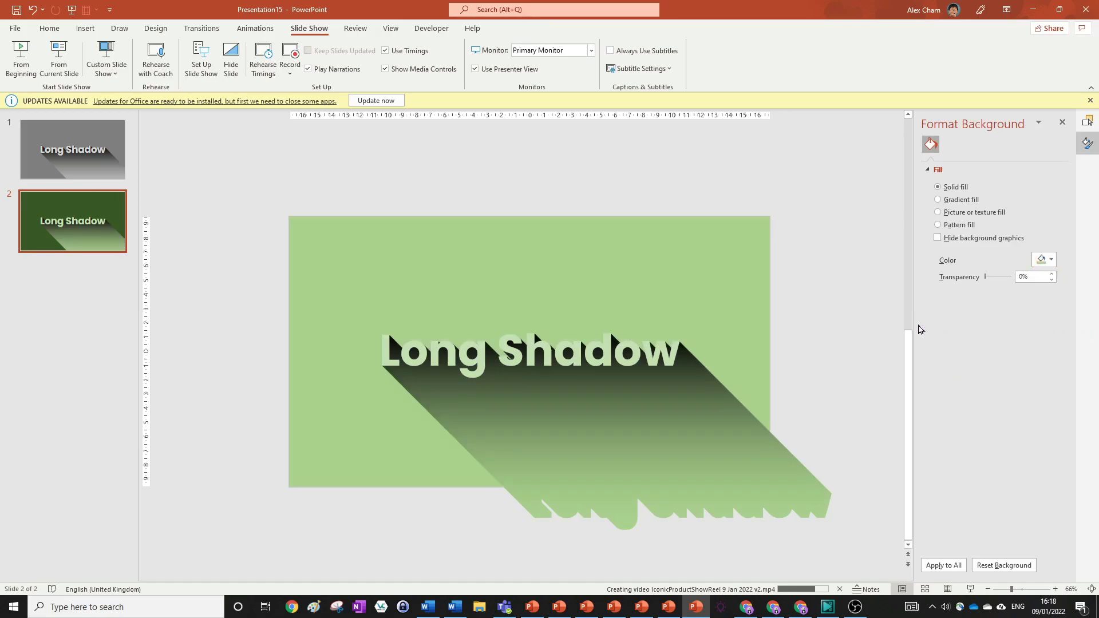
pyautogui.click(1051, 260)
# Set slide 2's background to a custom medium green (RGB 115, 177, 73)
pyautogui.click(1091, 341)
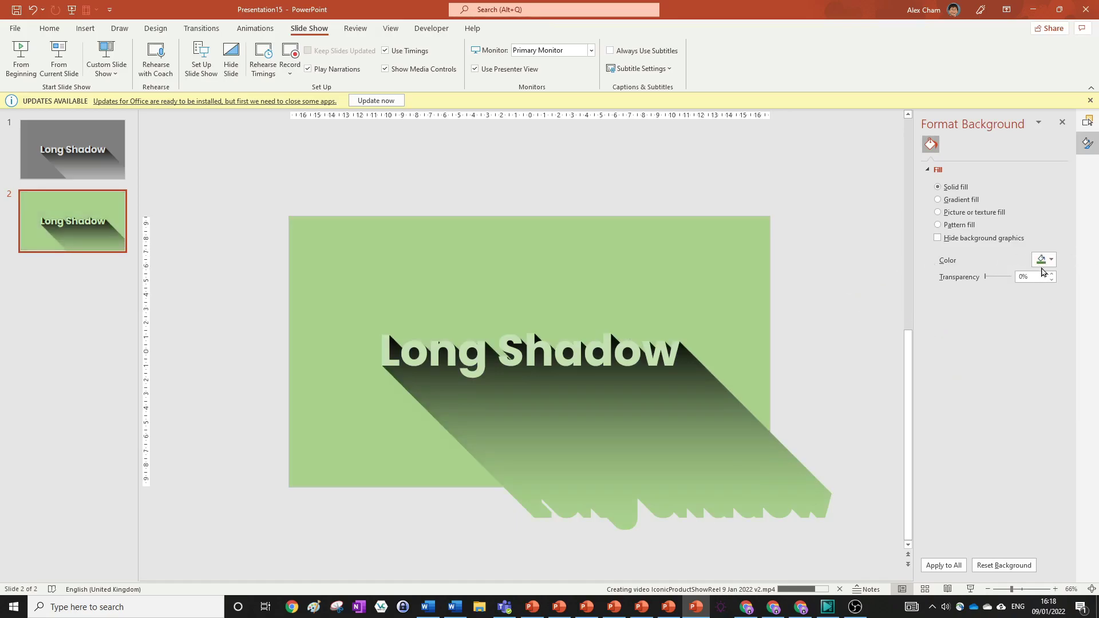
pyautogui.click(1048, 260)
pyautogui.click(1048, 398)
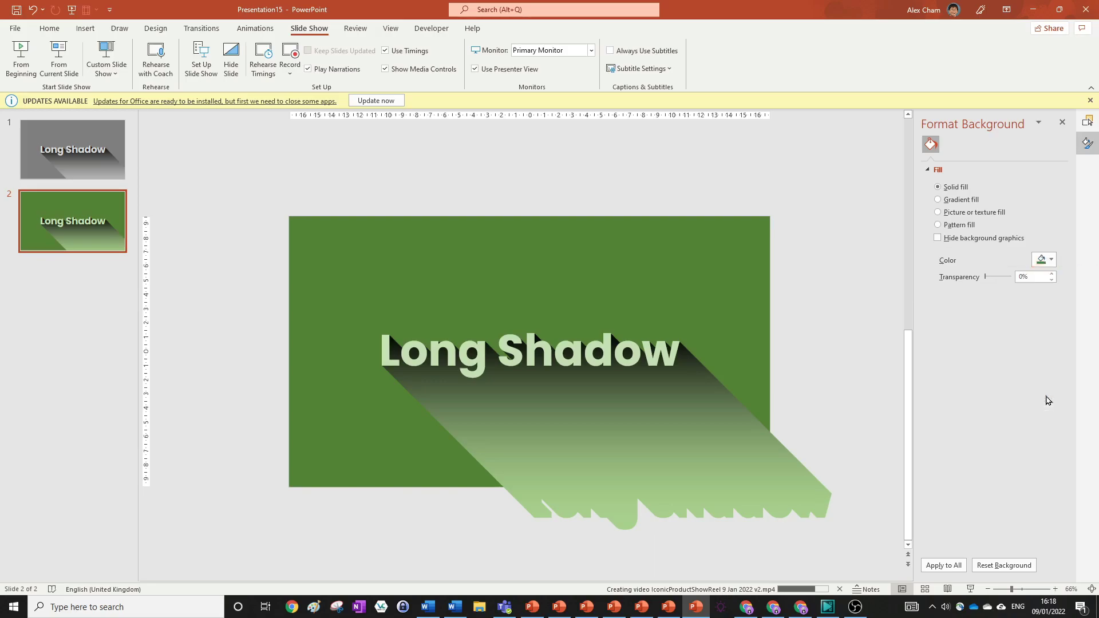
pyautogui.moveTo(582, 269); pyautogui.dragTo(583, 263)
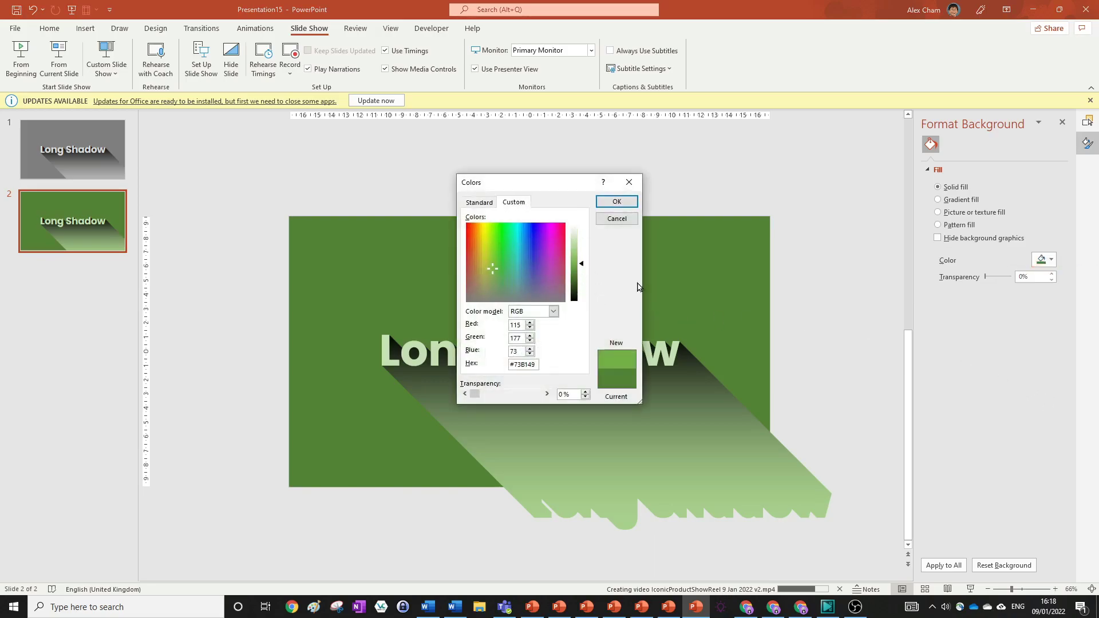
pyautogui.click(616, 202)
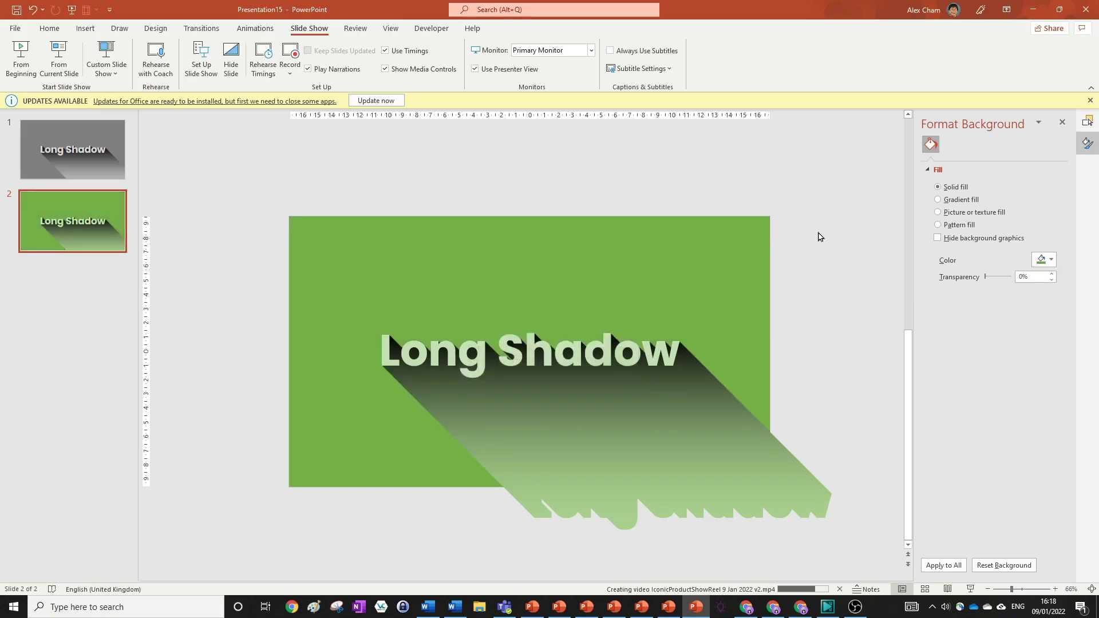
pyautogui.click(685, 421)
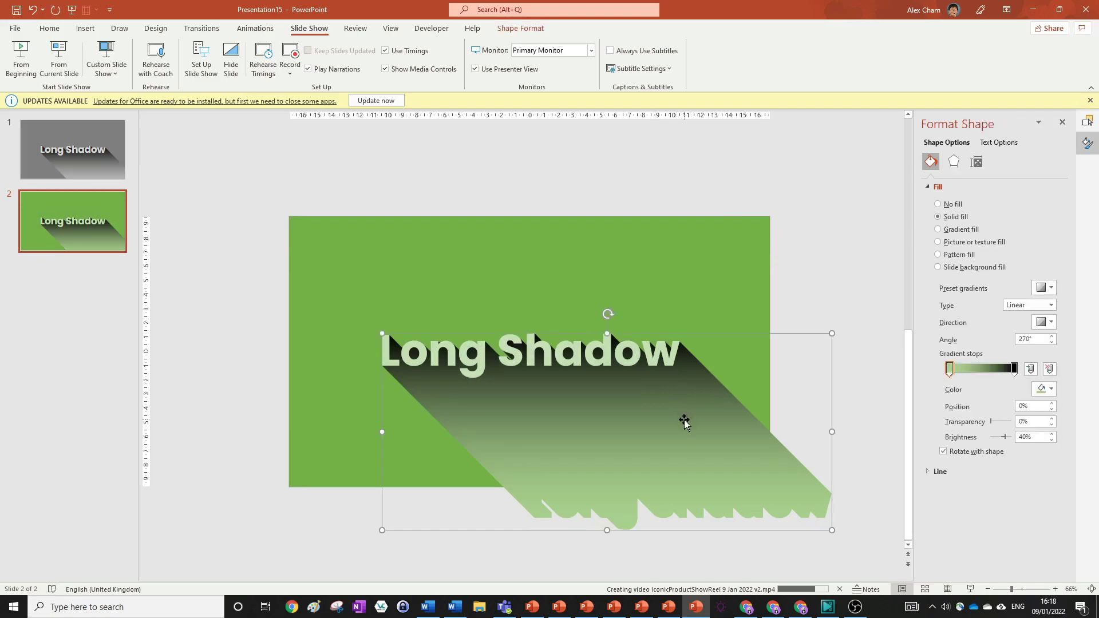
pyautogui.click(620, 178)
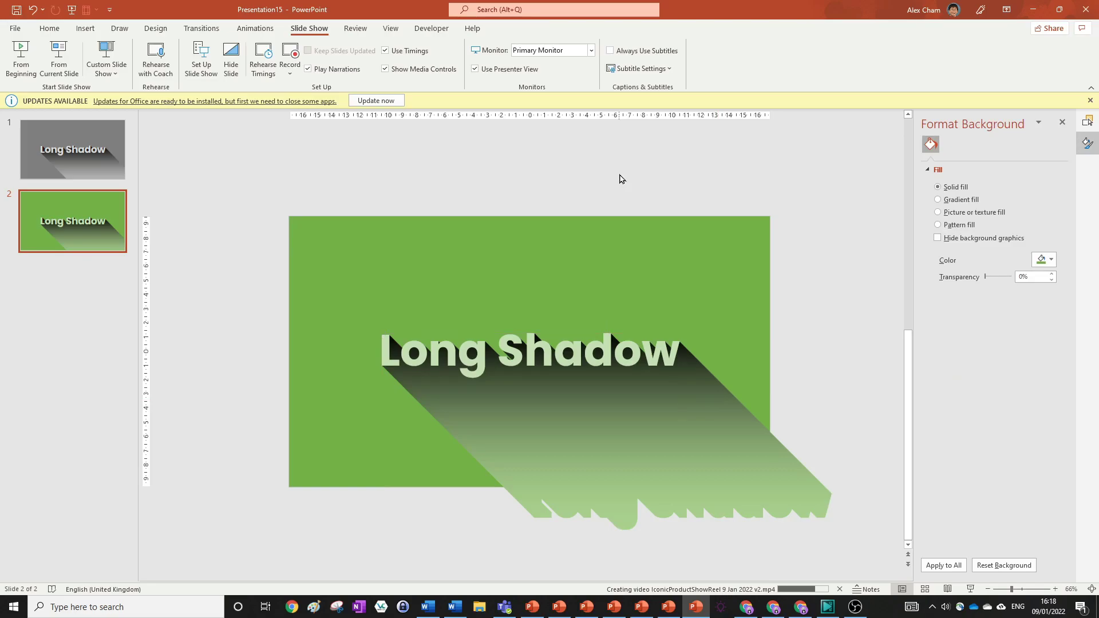
# Duplicate slide 2 as a new slide 3 and select it
pyautogui.rightClick(78, 230)
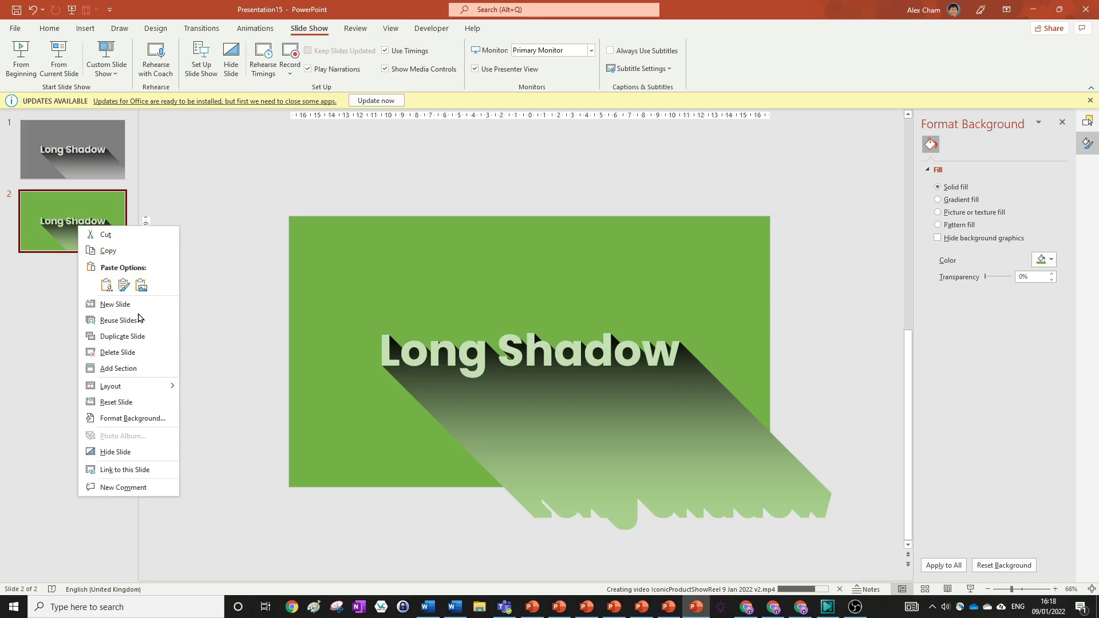
pyautogui.click(137, 341)
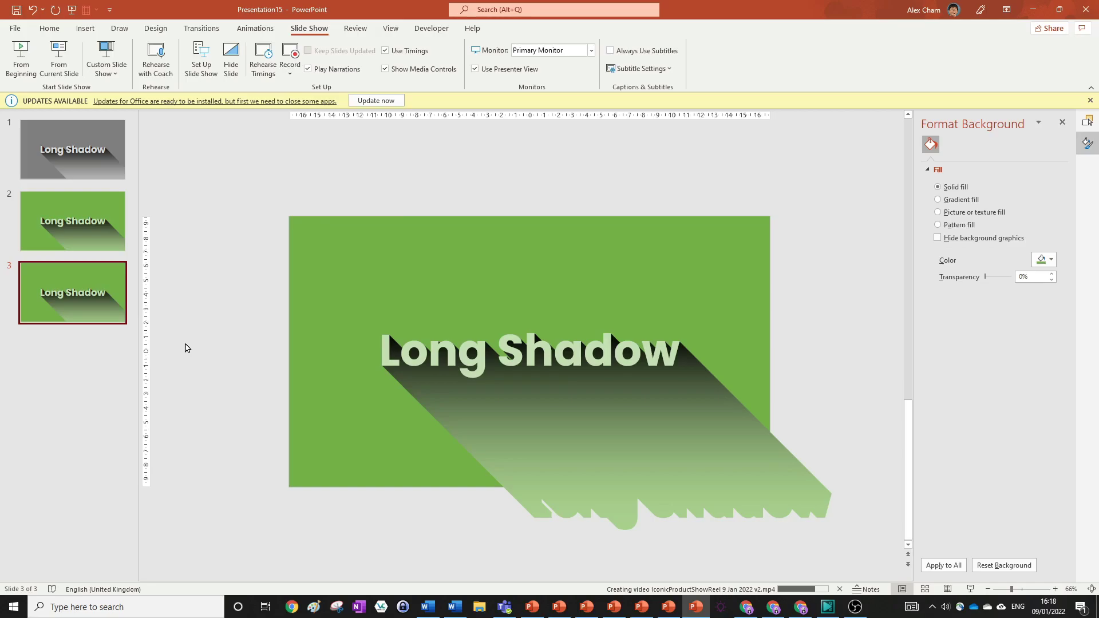
pyautogui.click(601, 192)
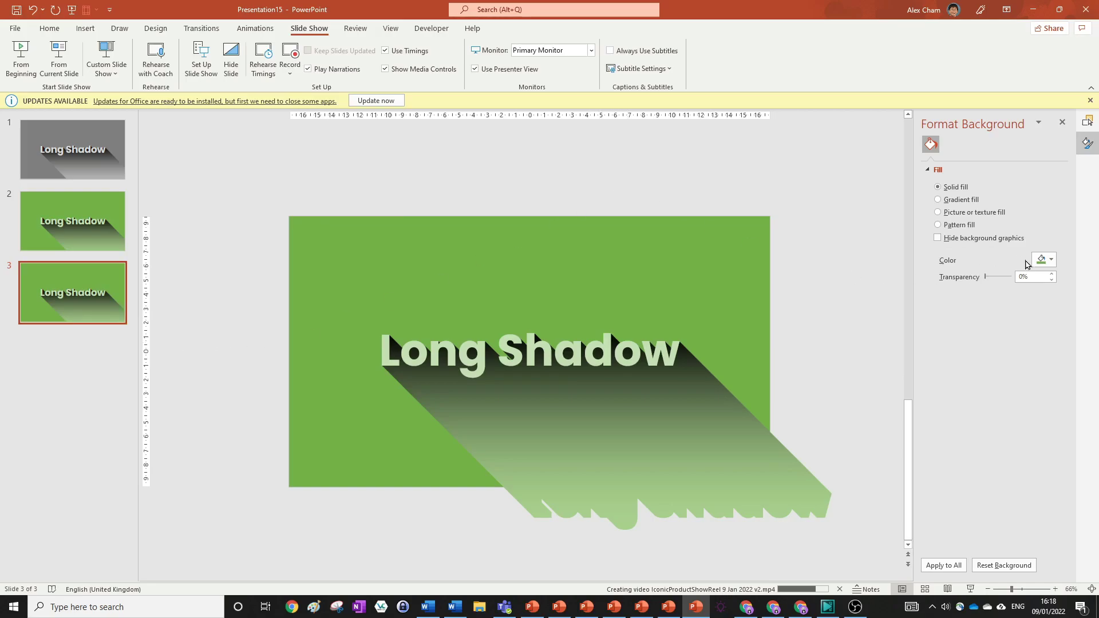
pyautogui.click(1043, 260)
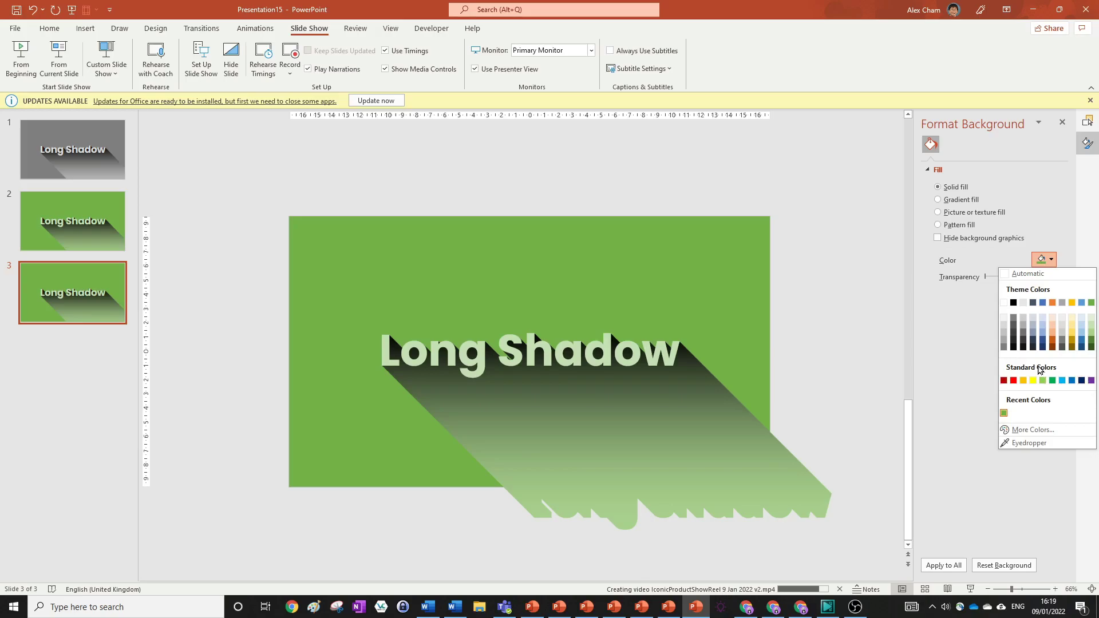
# Make slide 3's background and its Long Shadow lettering yellow
pyautogui.click(1034, 381)
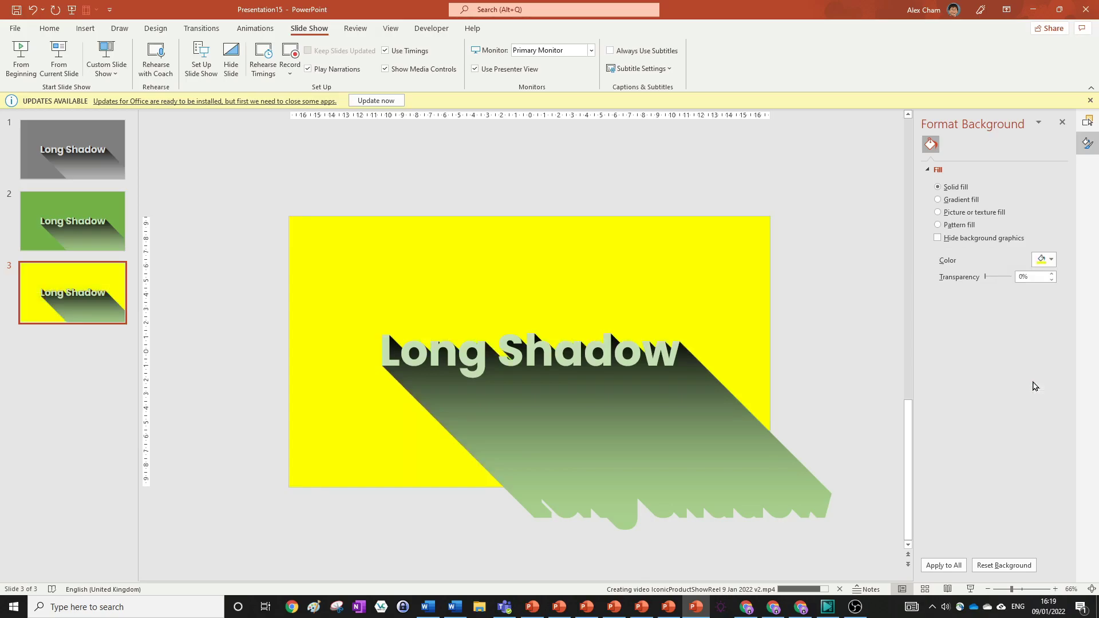
pyautogui.click(625, 344)
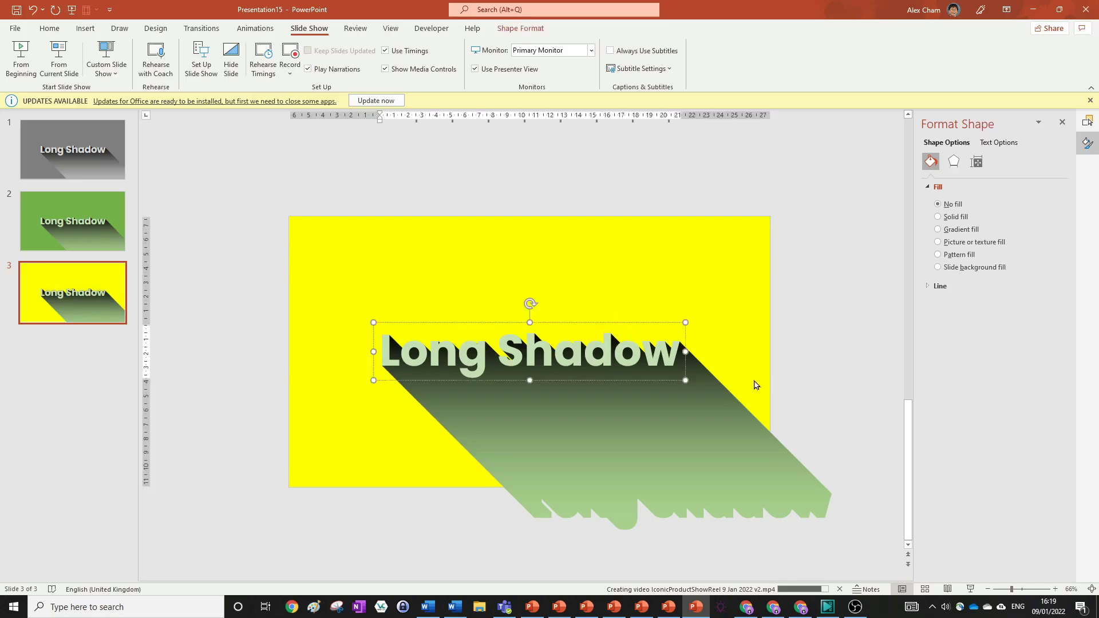
pyautogui.click(613, 323)
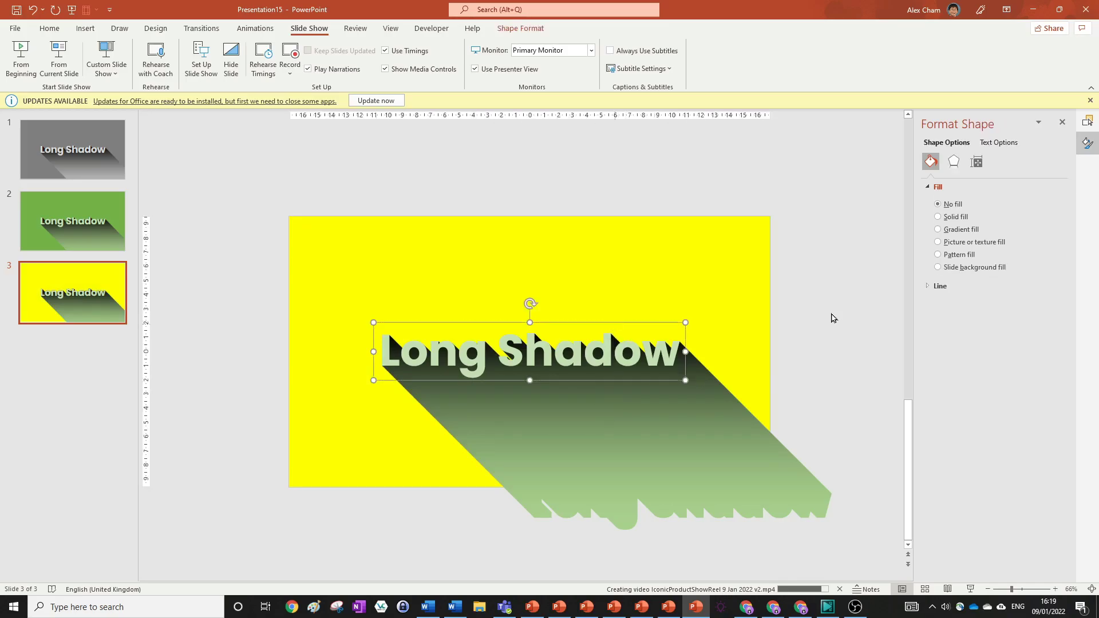
pyautogui.click(1001, 143)
pyautogui.click(1046, 275)
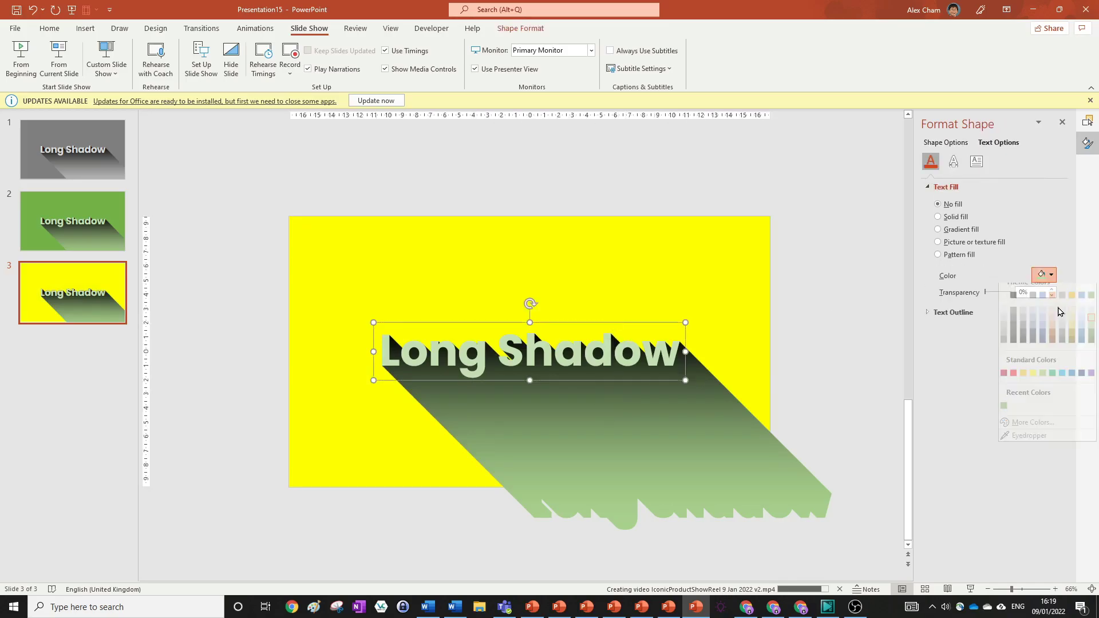
pyautogui.click(1034, 383)
# Set the long shadow's first gradient stop to yellow so it fades from black to yellow
pyautogui.click(670, 393)
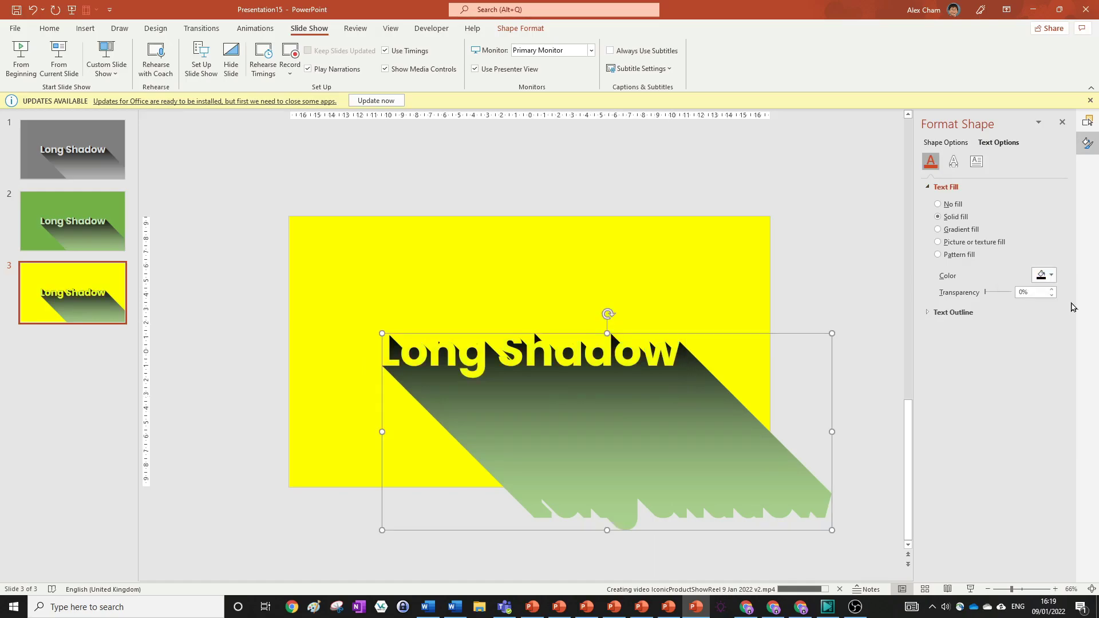
pyautogui.click(950, 143)
pyautogui.click(1051, 390)
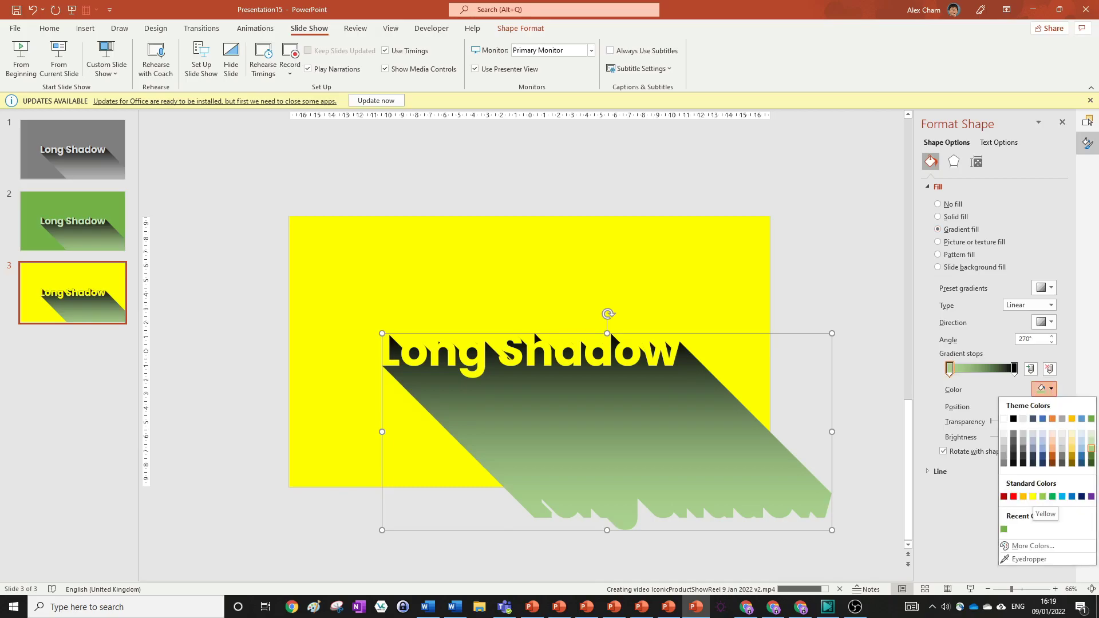
pyautogui.click(1034, 497)
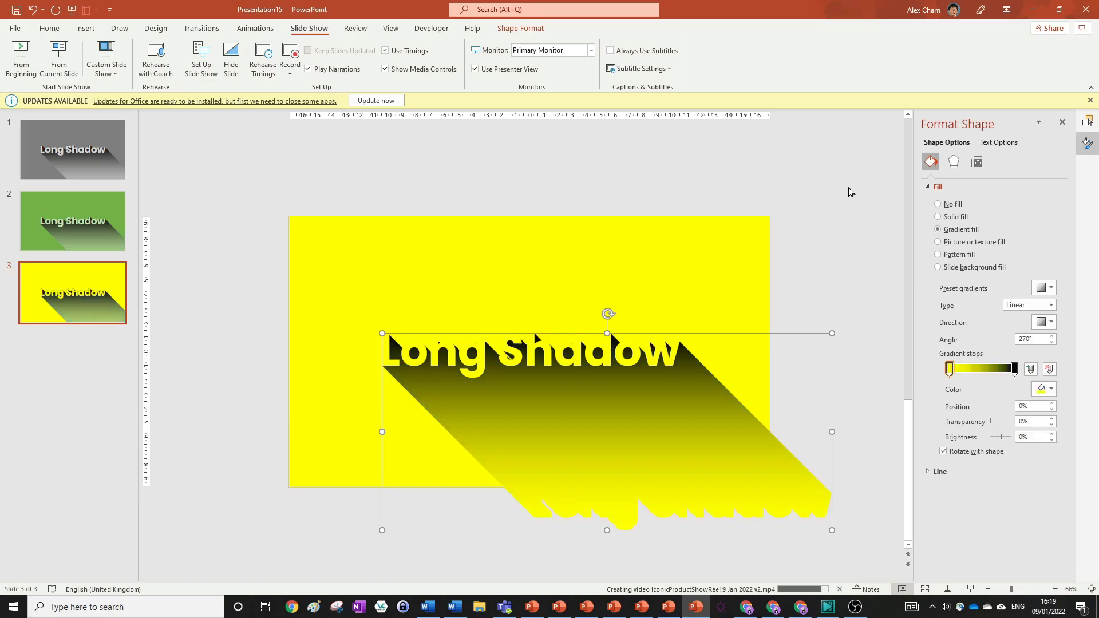
pyautogui.click(850, 192)
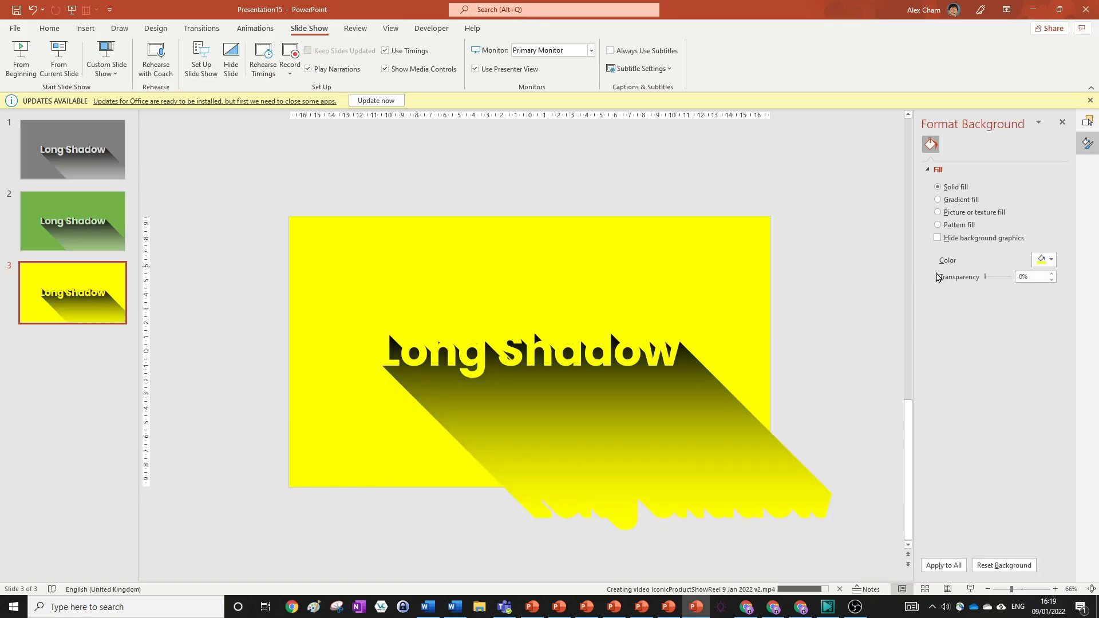
# Darken slide 3's background to an olive yellow using the custom colour luminance slider
pyautogui.scroll(1, 351, 256)
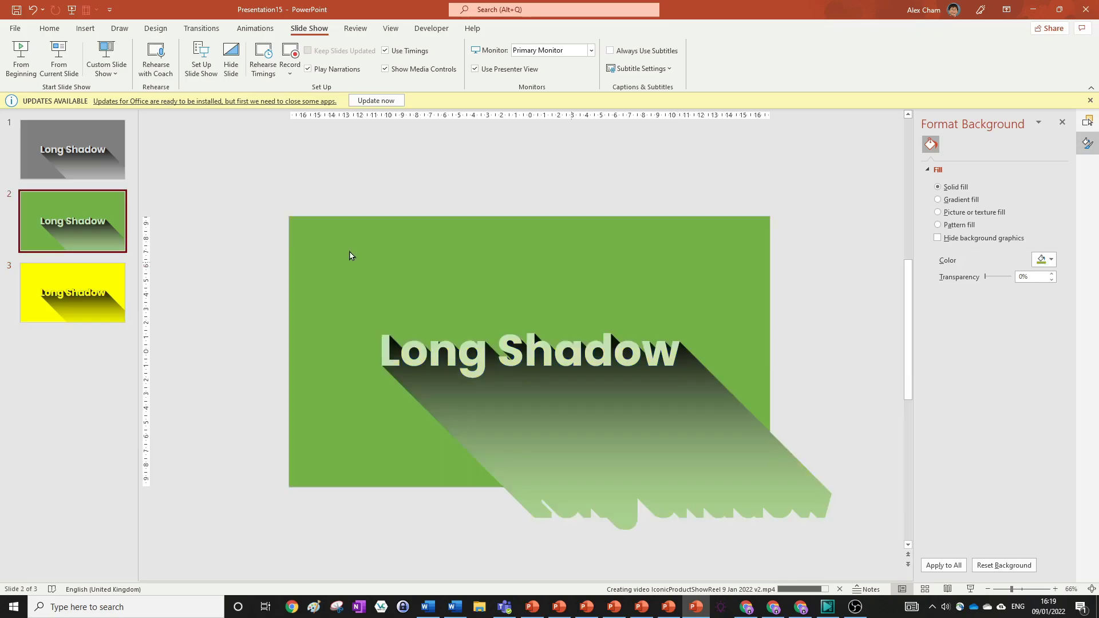
pyautogui.scroll(-1, 351, 256)
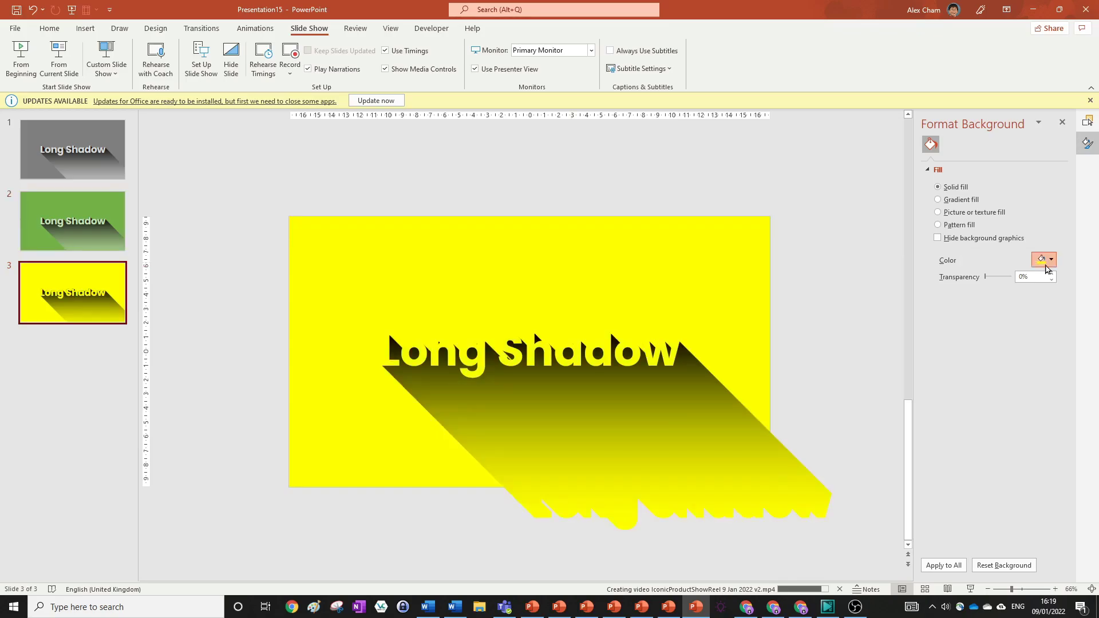
pyautogui.click(1046, 269)
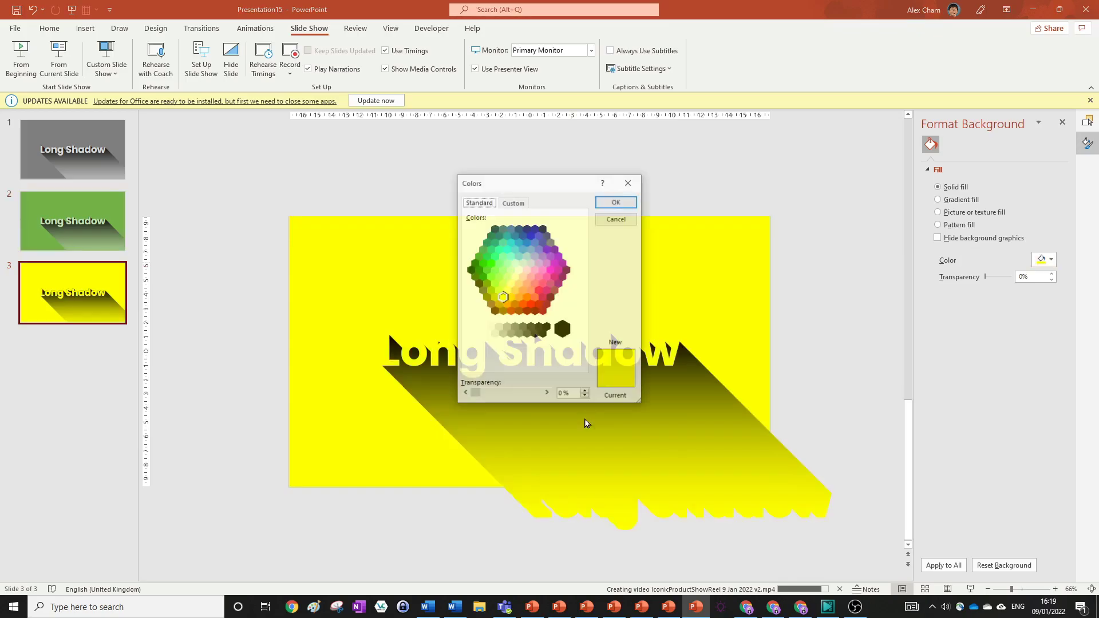
pyautogui.click(513, 203)
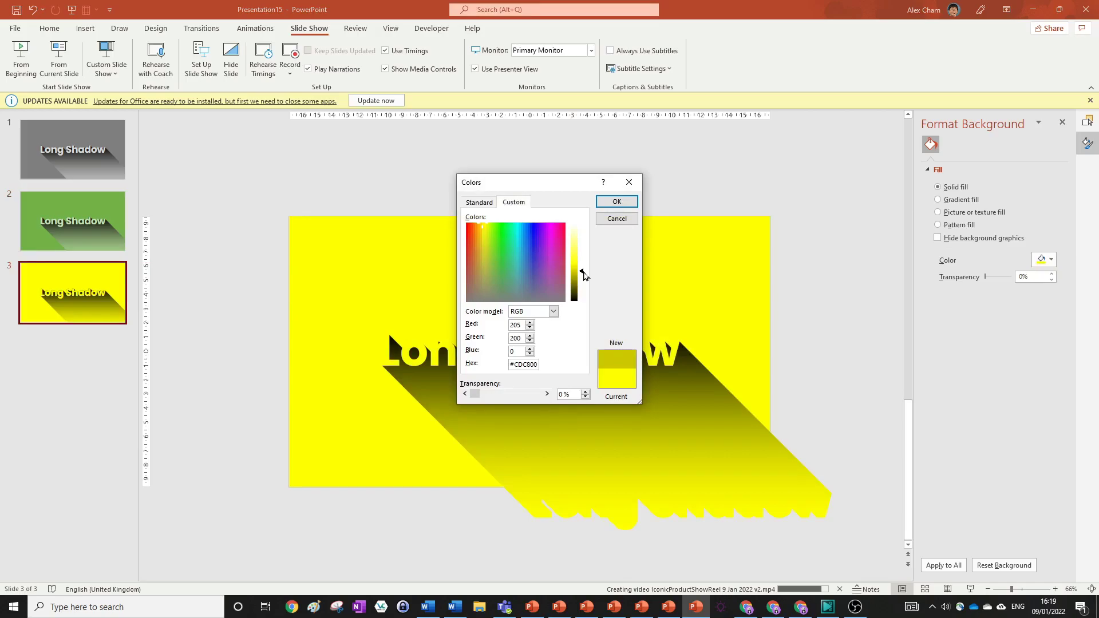
pyautogui.moveTo(584, 276); pyautogui.dragTo(585, 287)
pyautogui.press('Return')
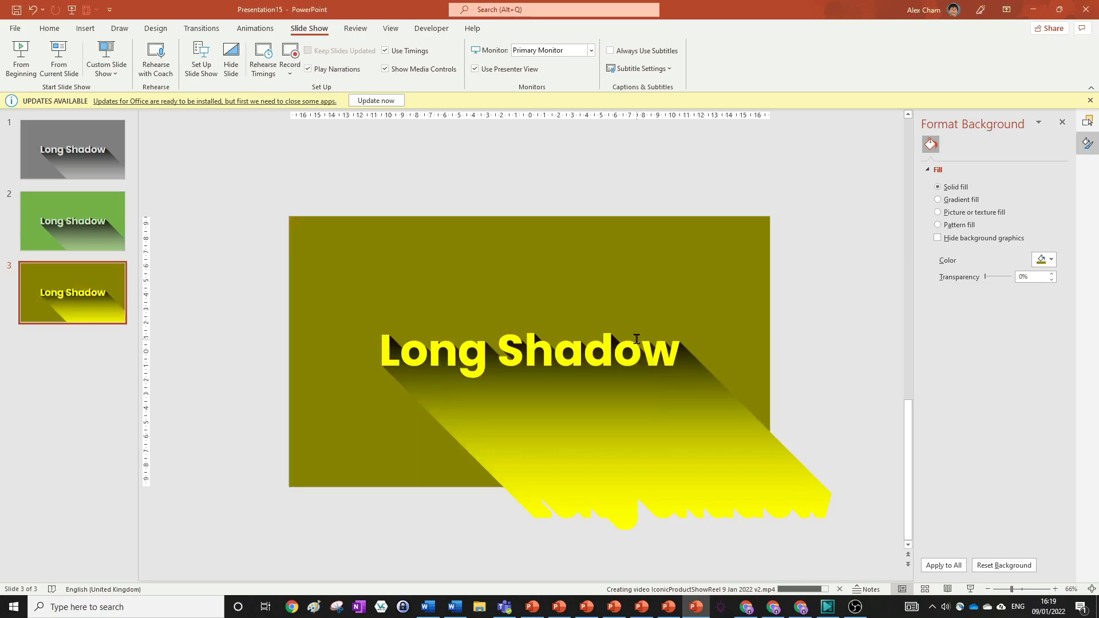
# Change the Long Shadow lettering to a paler yellow
pyautogui.click(637, 339)
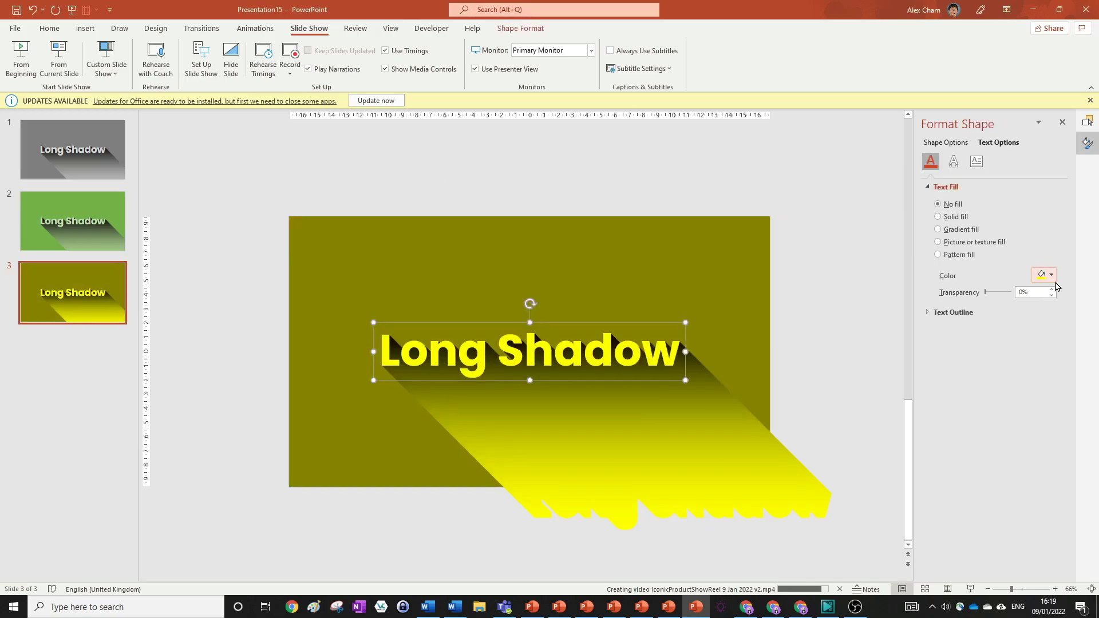
pyautogui.click(1052, 275)
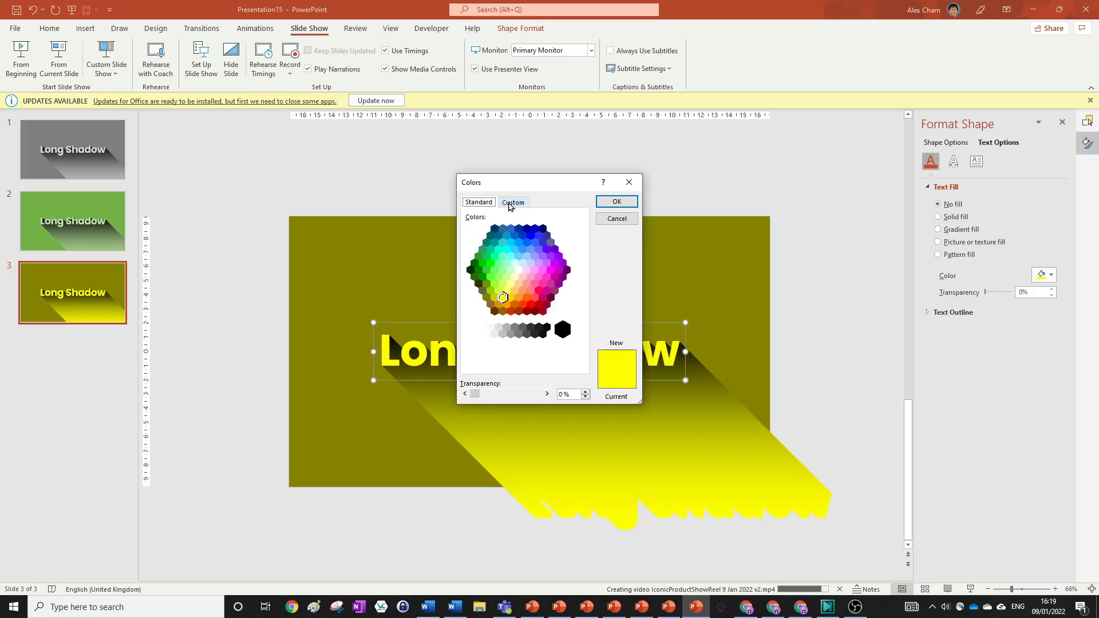
pyautogui.press('Return')
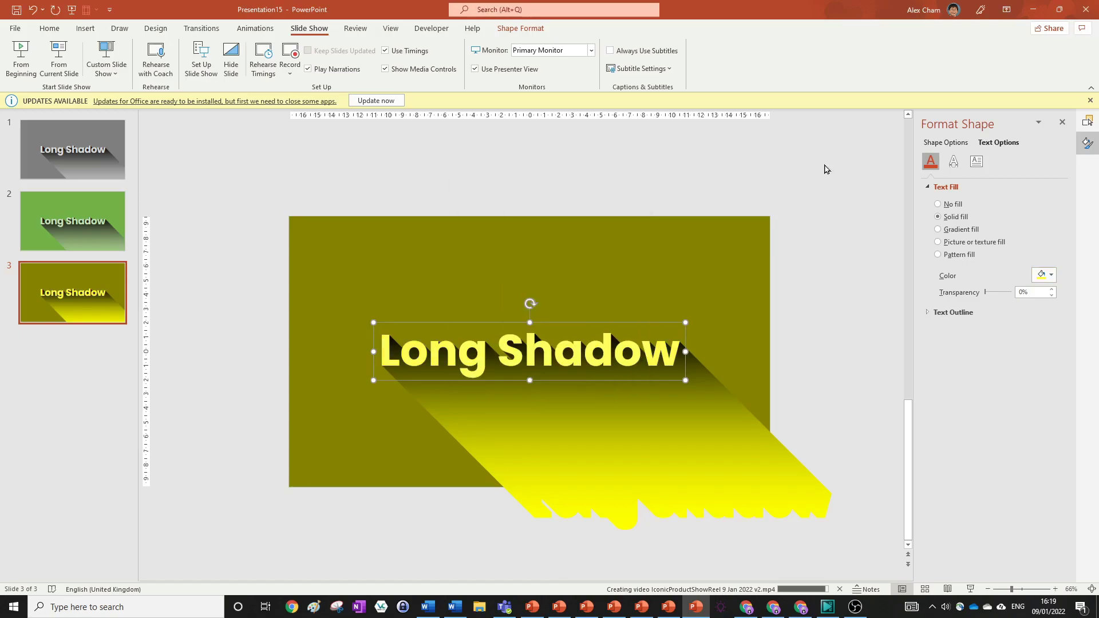
pyautogui.click(825, 169)
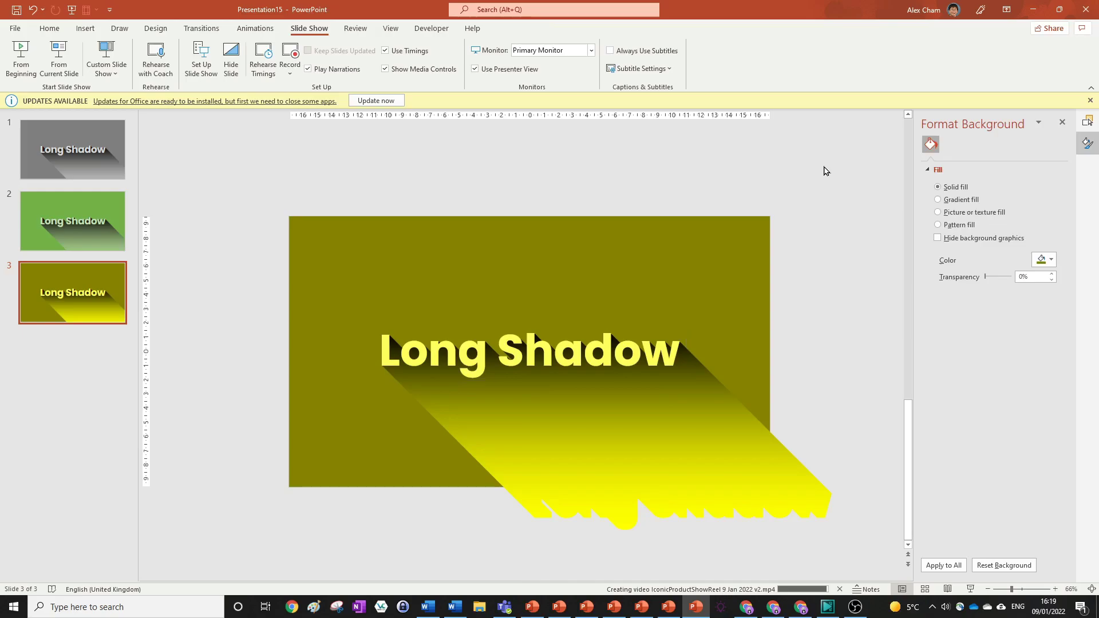